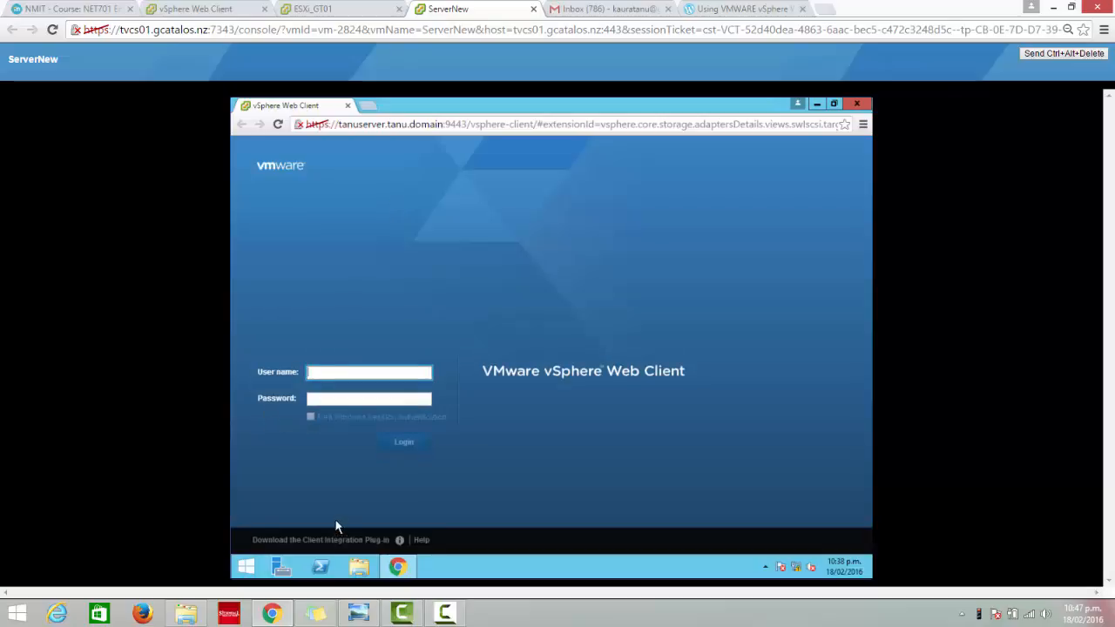
# Download the Client Integration Plug-in from the login page and run its installer from the Downloads folder as administrator.
pyautogui.click(336, 540)
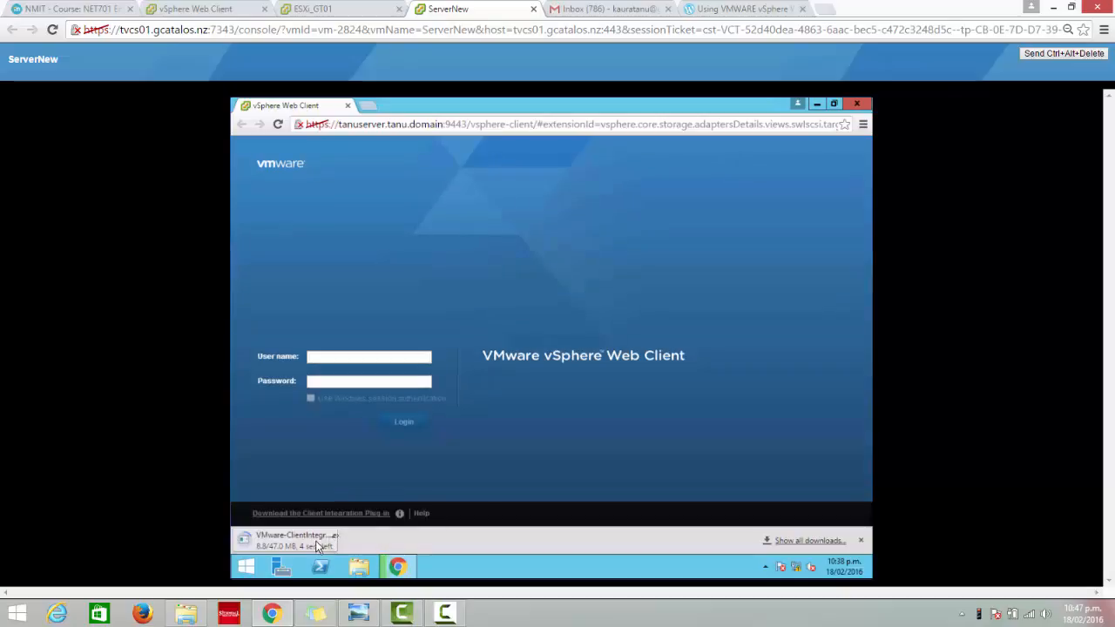
pyautogui.rightClick(314, 546)
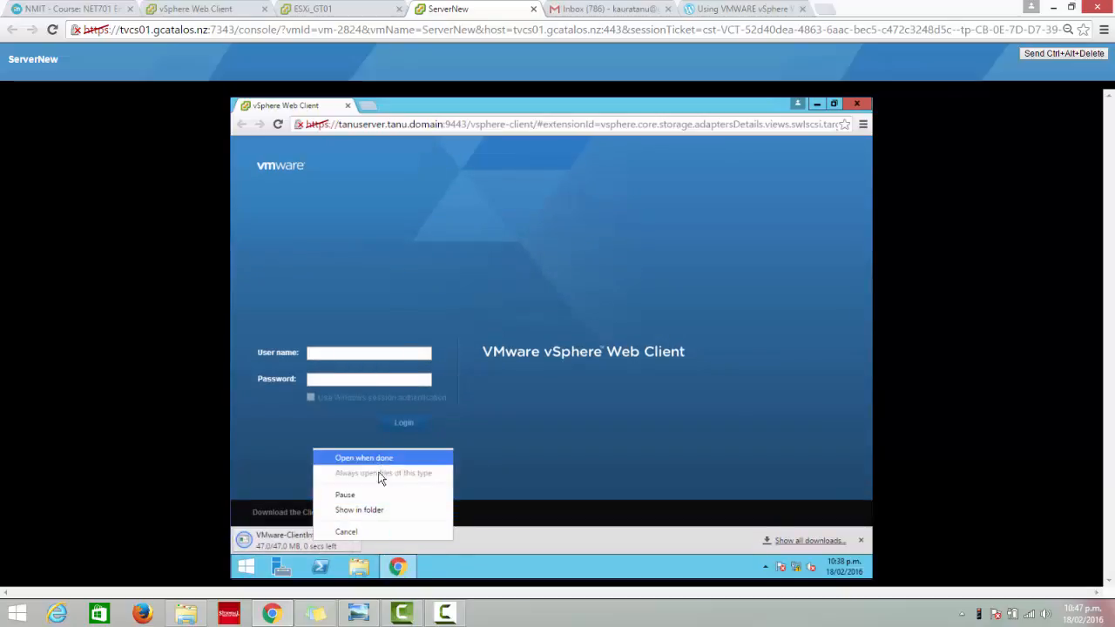
pyautogui.click(361, 508)
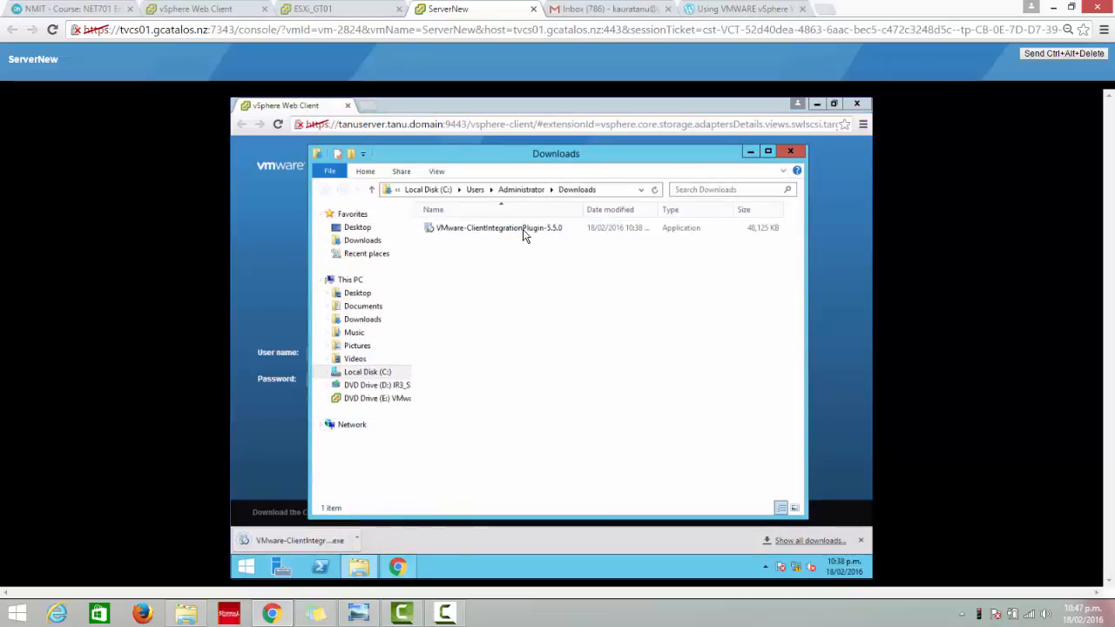
pyautogui.rightClick(523, 230)
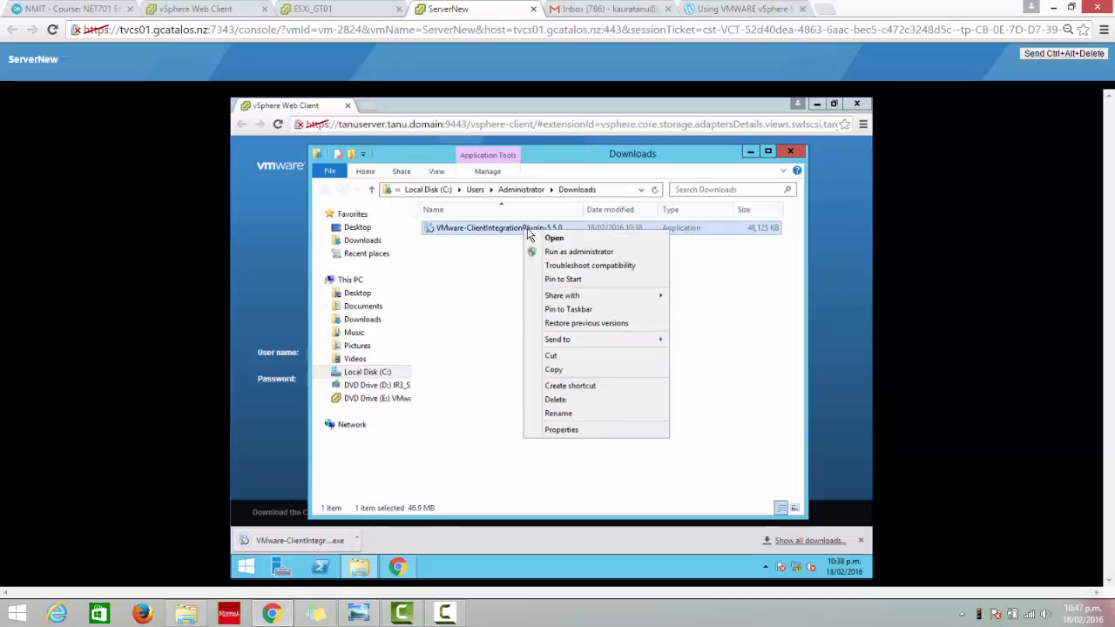
pyautogui.click(567, 254)
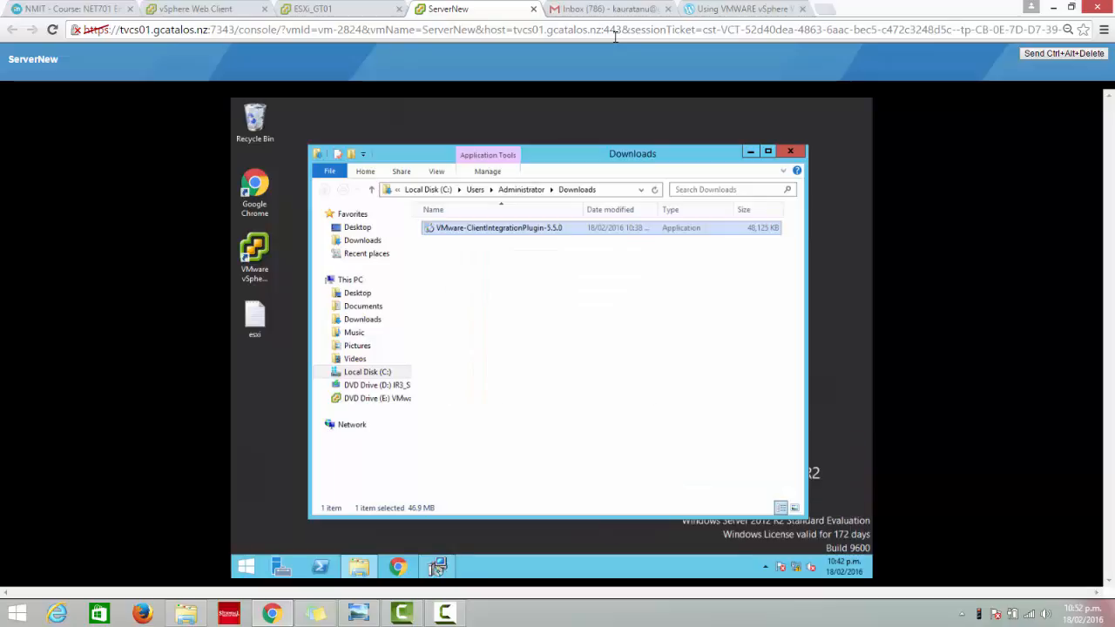
# Install the VMware Client Integration Plug-in 5.5.0, accepting the license agreement and keeping the default destination folder.
pyautogui.click(437, 567)
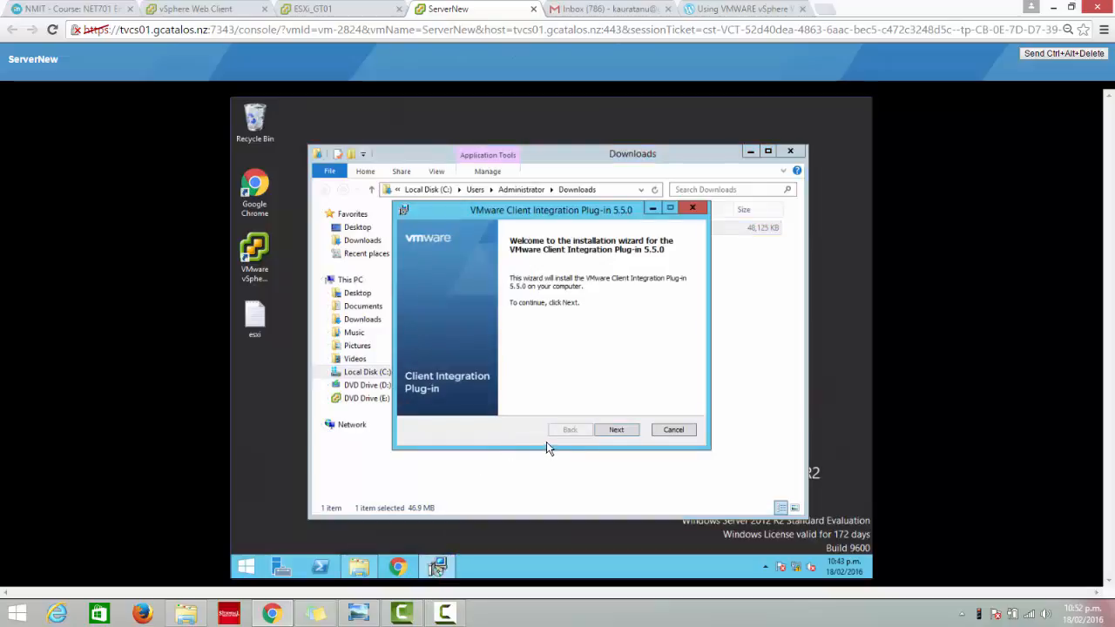
pyautogui.click(614, 430)
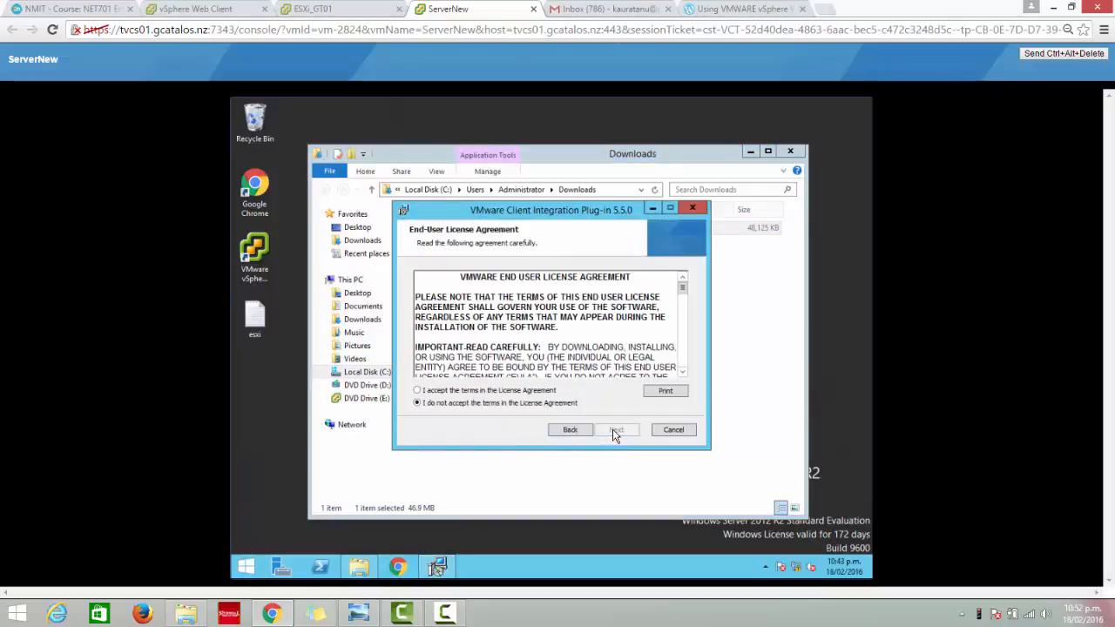
pyautogui.click(542, 391)
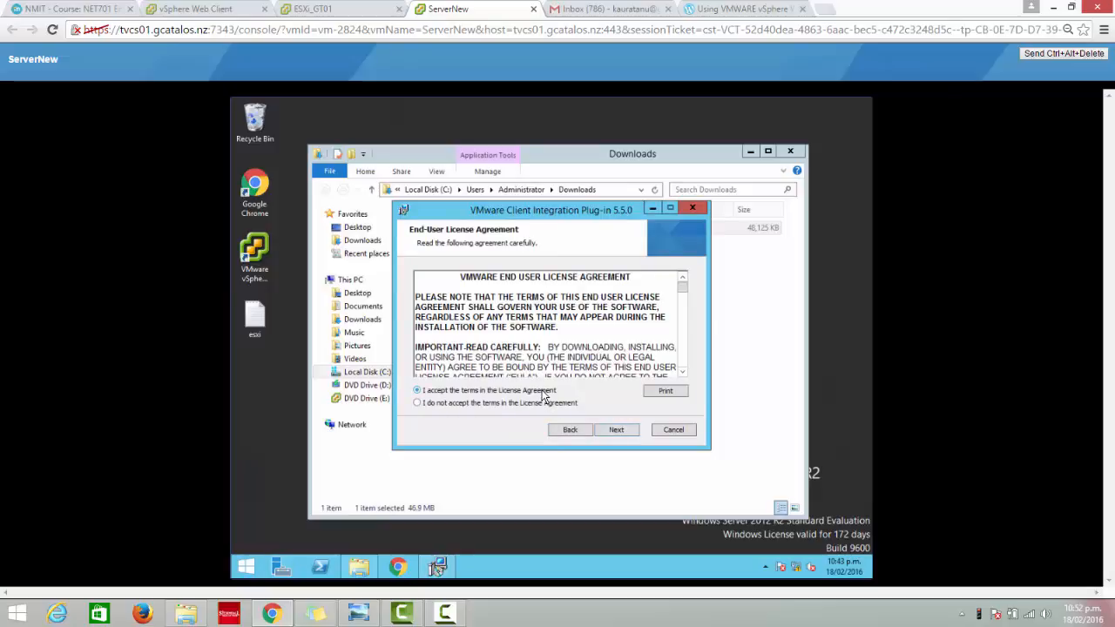
pyautogui.click(617, 430)
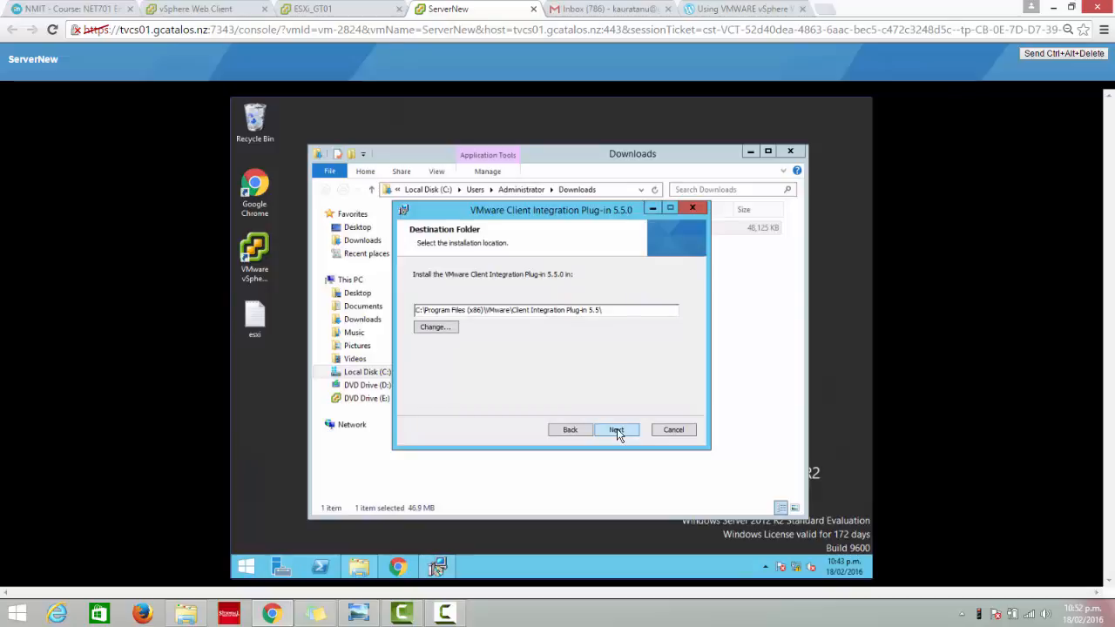
pyautogui.click(615, 429)
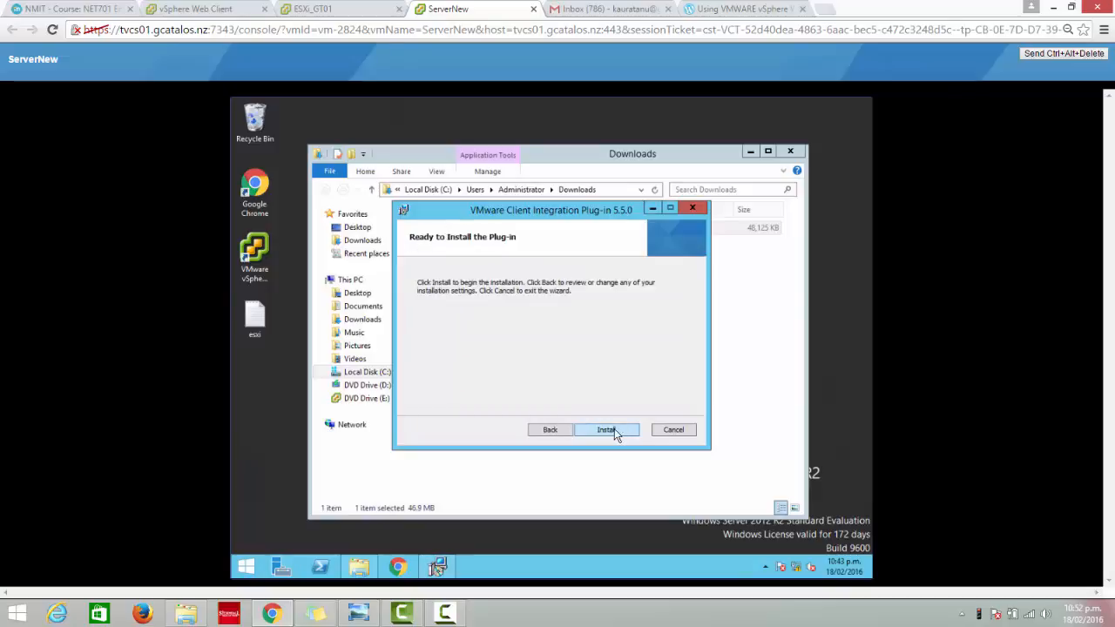
pyautogui.click(607, 429)
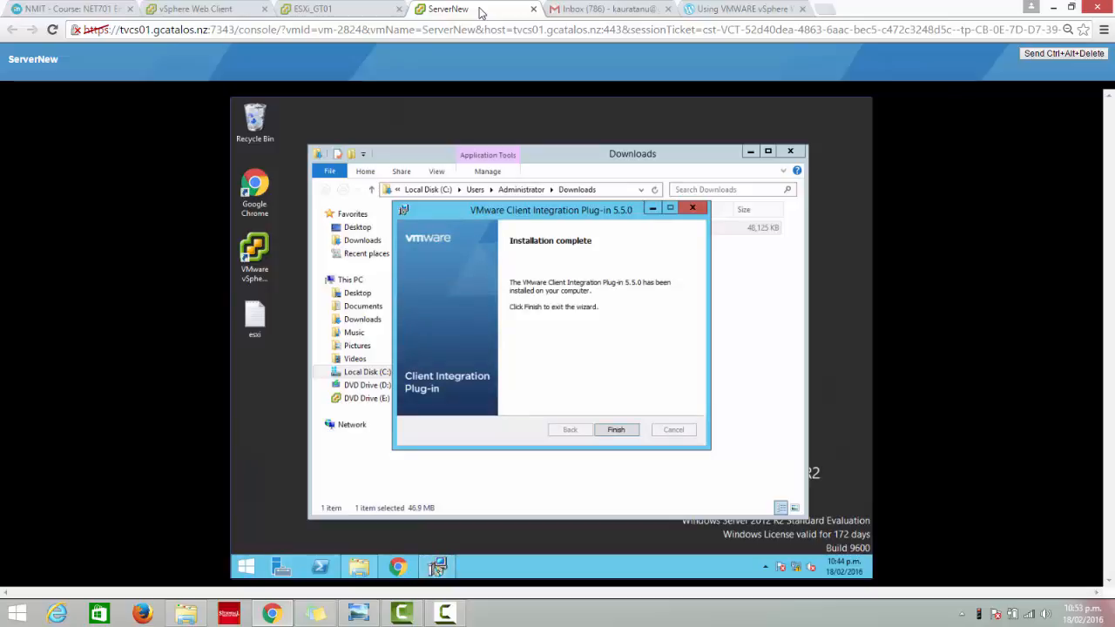
pyautogui.click(614, 429)
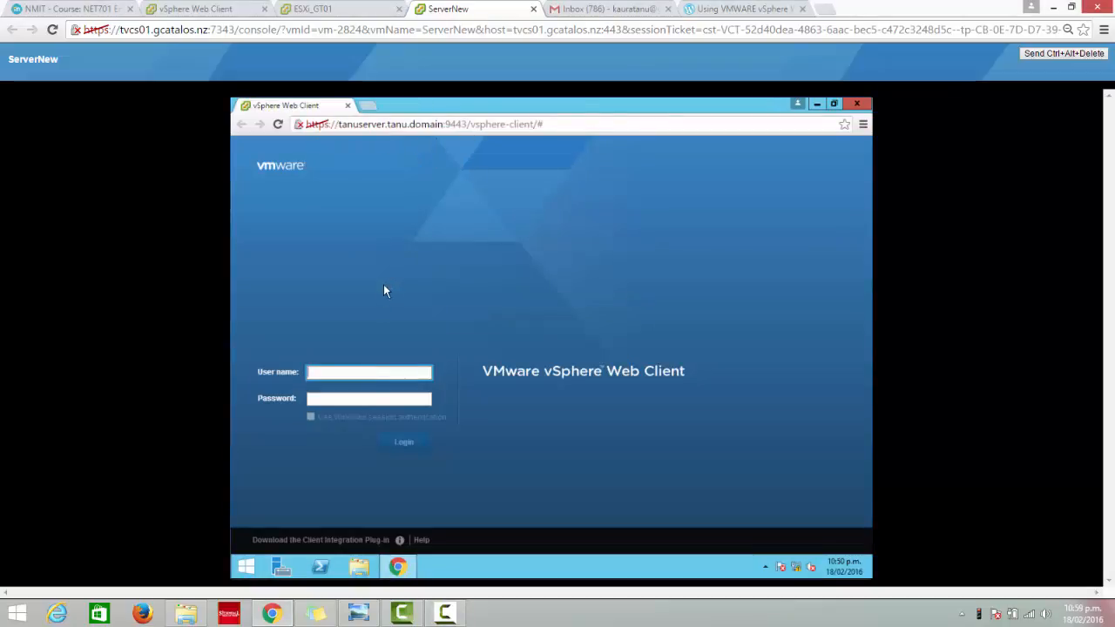
# Log in to the vSphere Web Client with the administrator user name and the account password.
pyautogui.write('administrator@vsph')
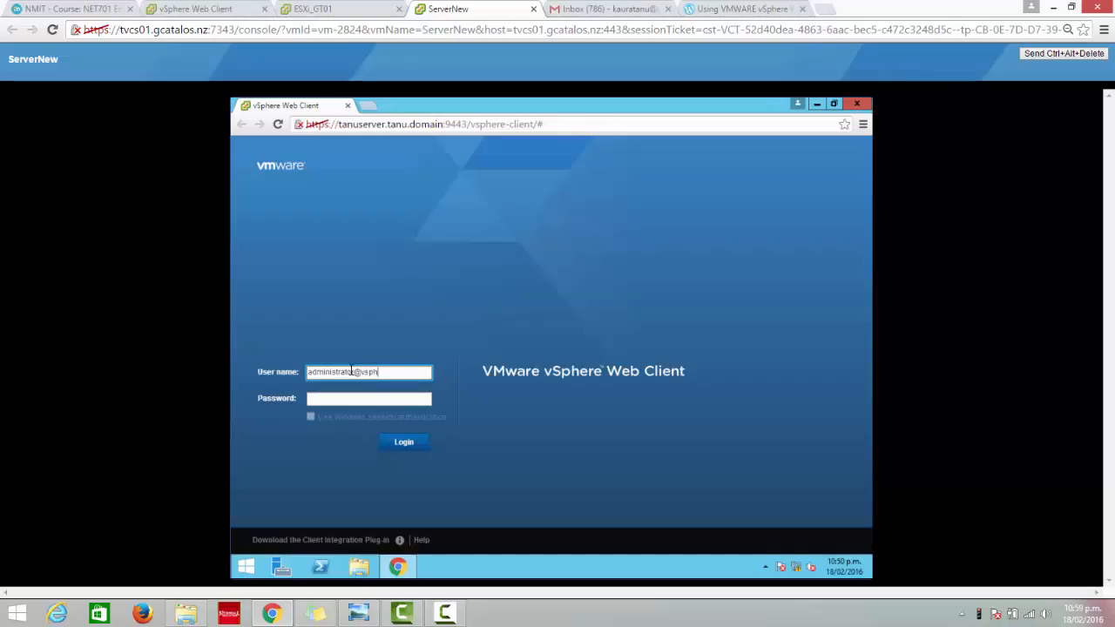
pyautogui.write('ere.local')
pyautogui.press('Tab')
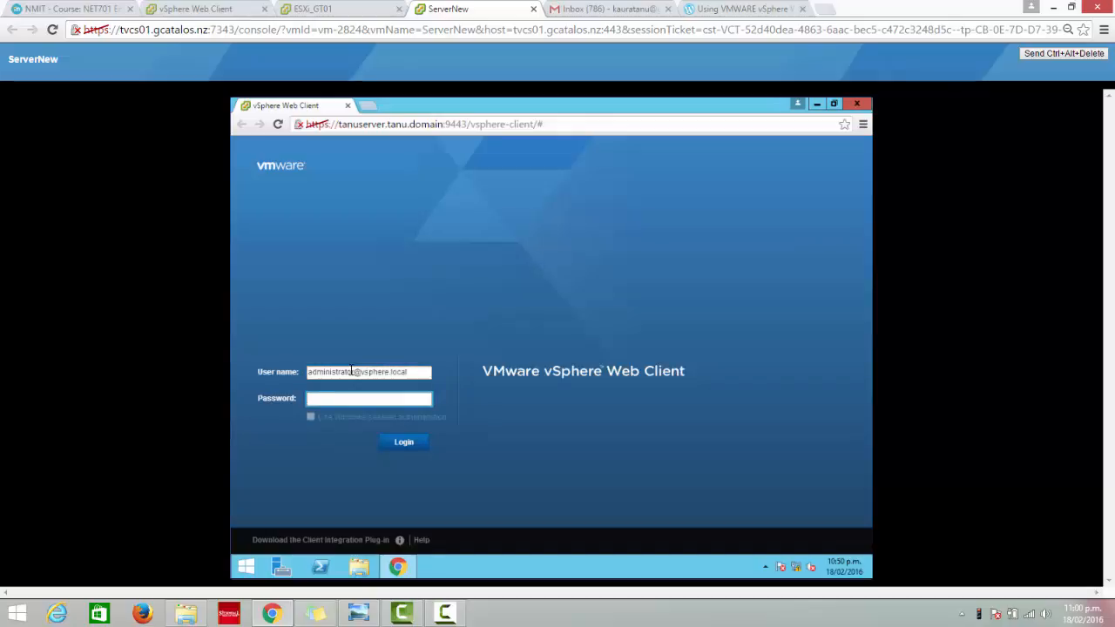
pyautogui.write('********')
pyautogui.press('Return')
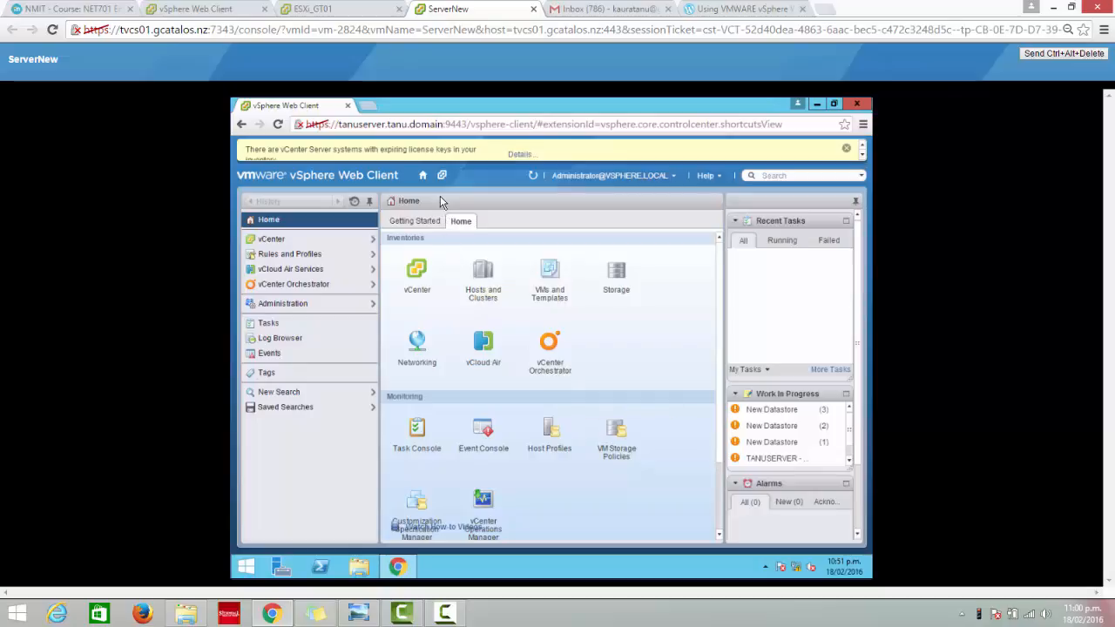
# Open the vCenter Hosts and Clusters inventory and select the host esxi01.tanu.domain.
pyautogui.click(419, 277)
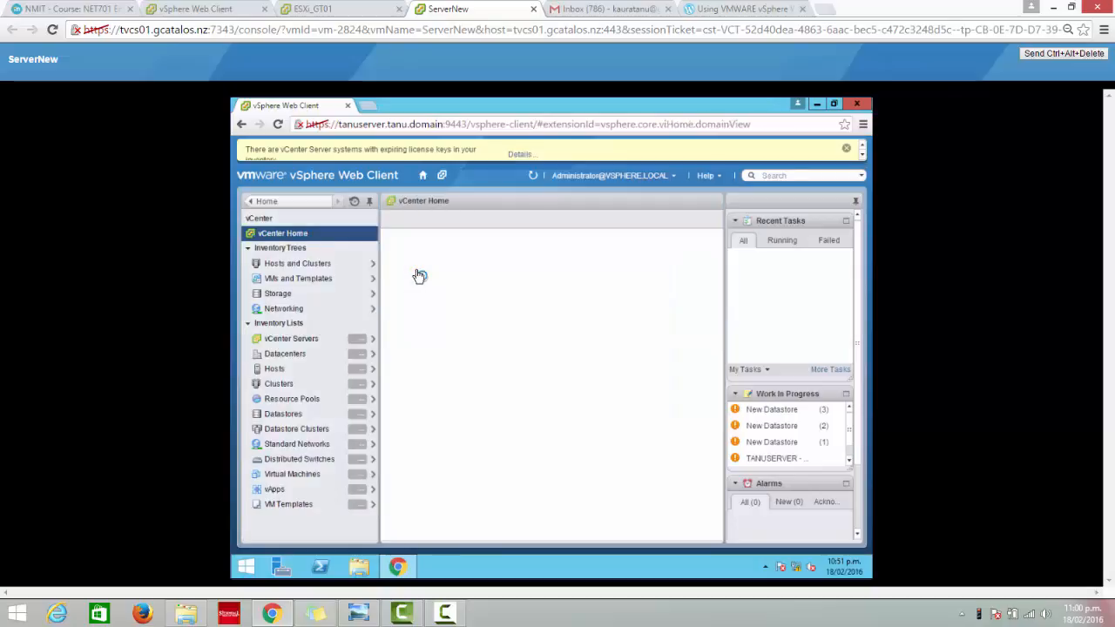
pyautogui.click(324, 270)
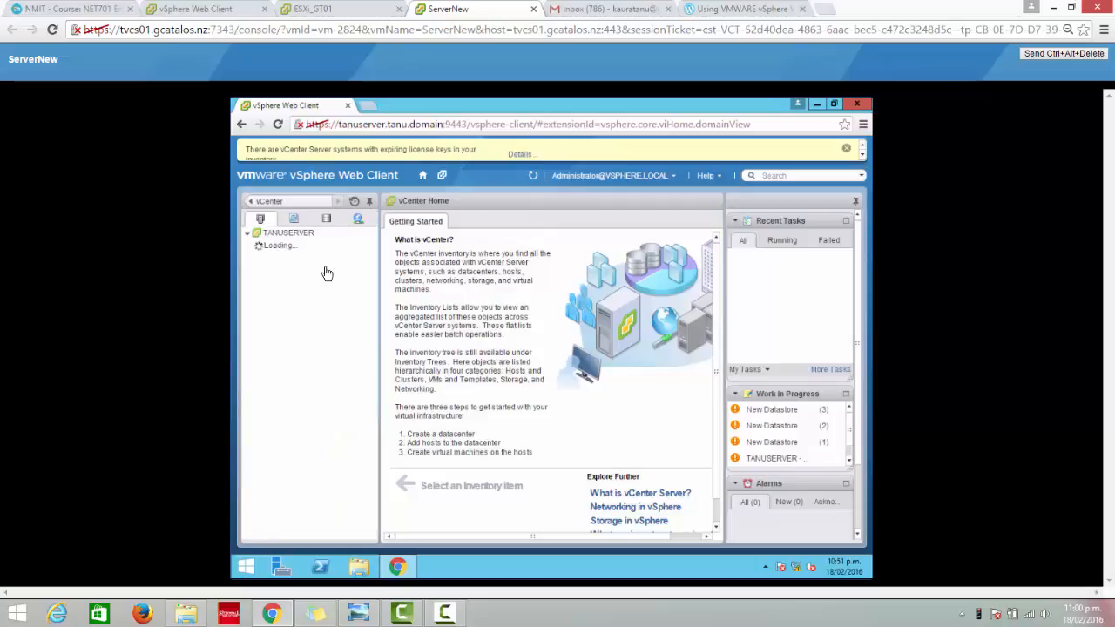
pyautogui.click(325, 271)
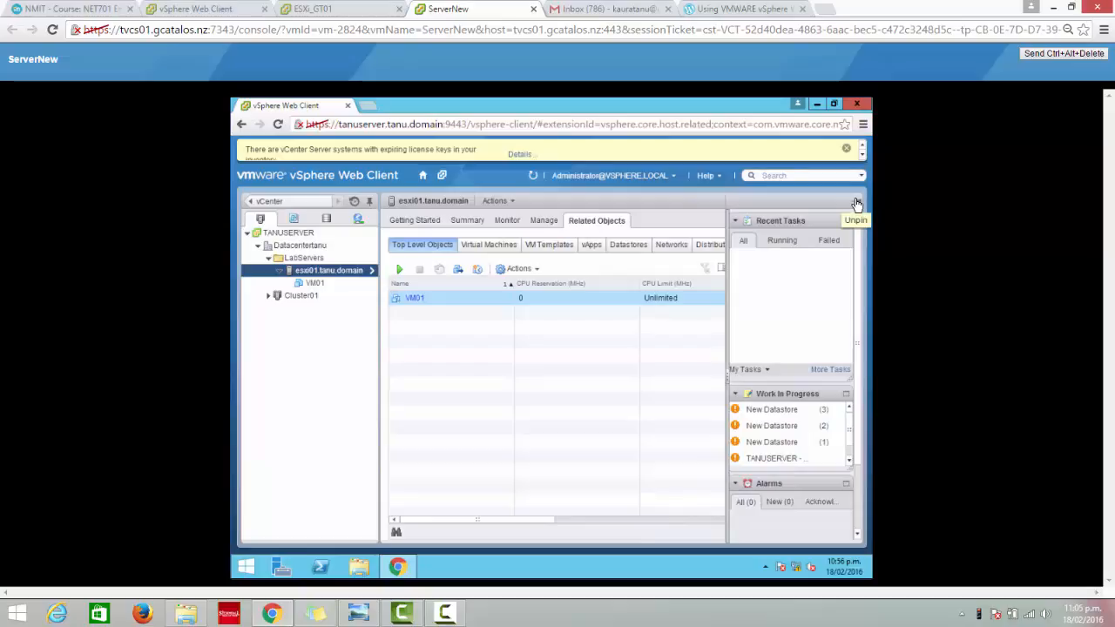
# Unpin and re-pin the tasks and alarms sidebar, and maximize and restore its Alarms section.
pyautogui.click(857, 204)
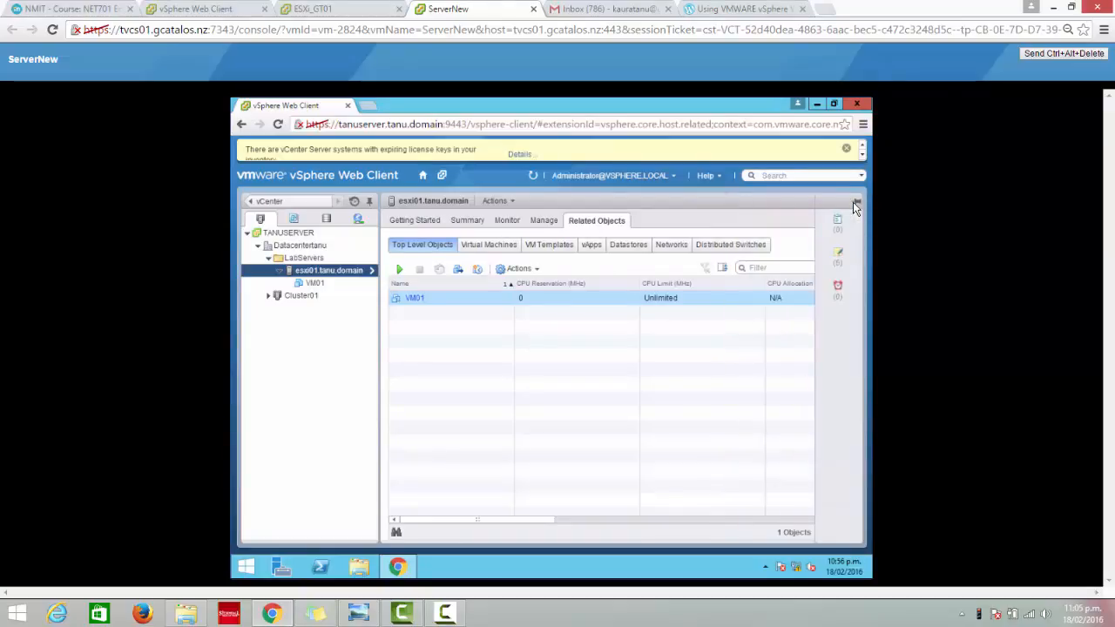
pyautogui.click(855, 202)
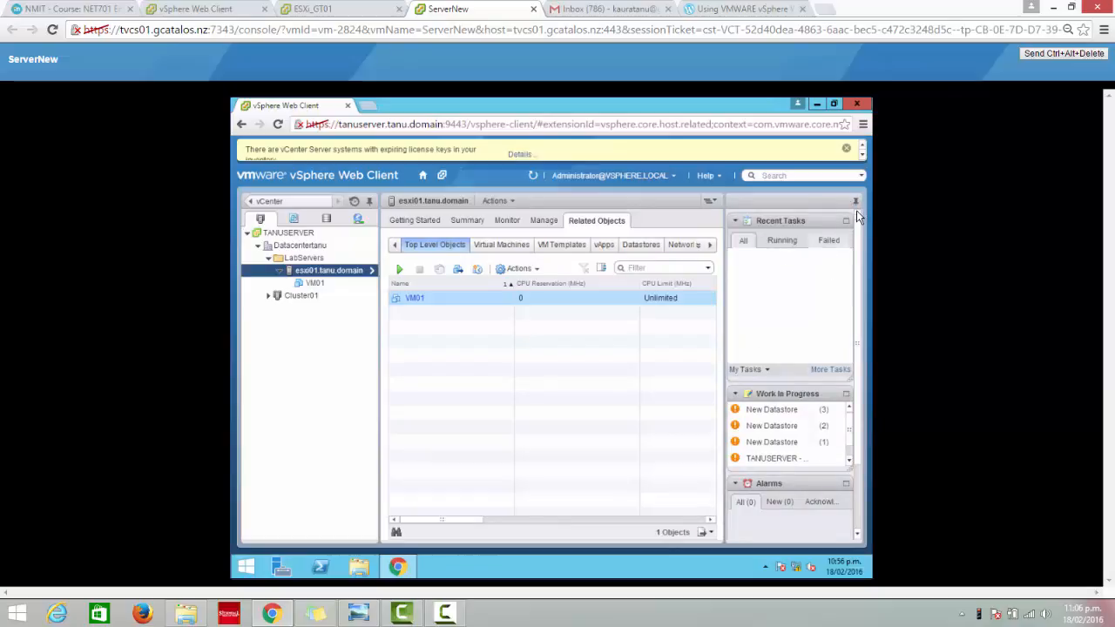
pyautogui.click(856, 203)
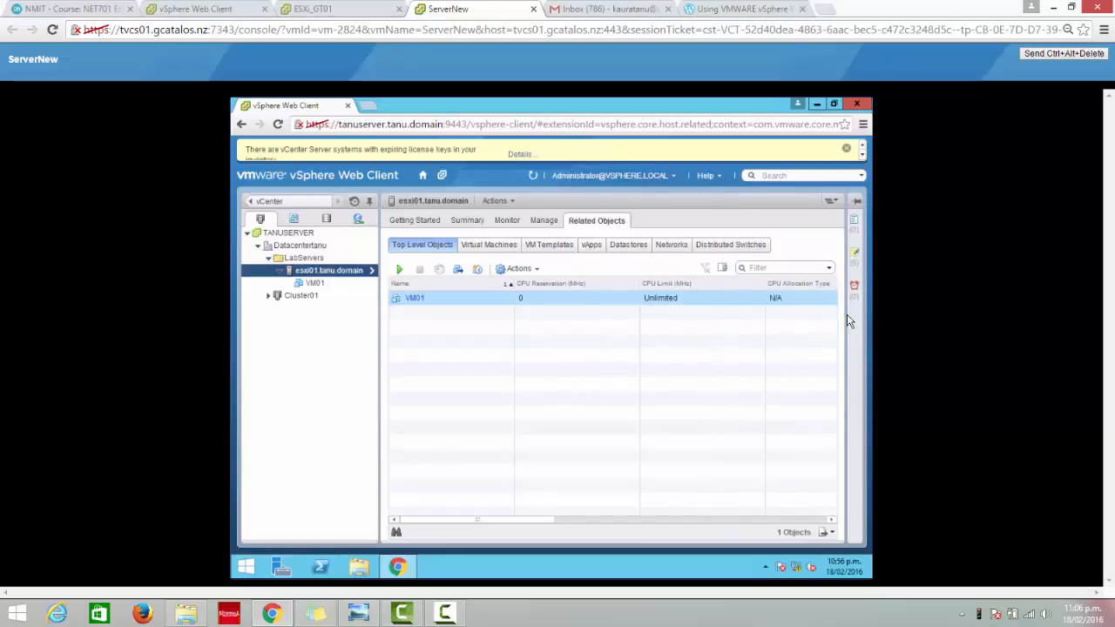
pyautogui.click(857, 206)
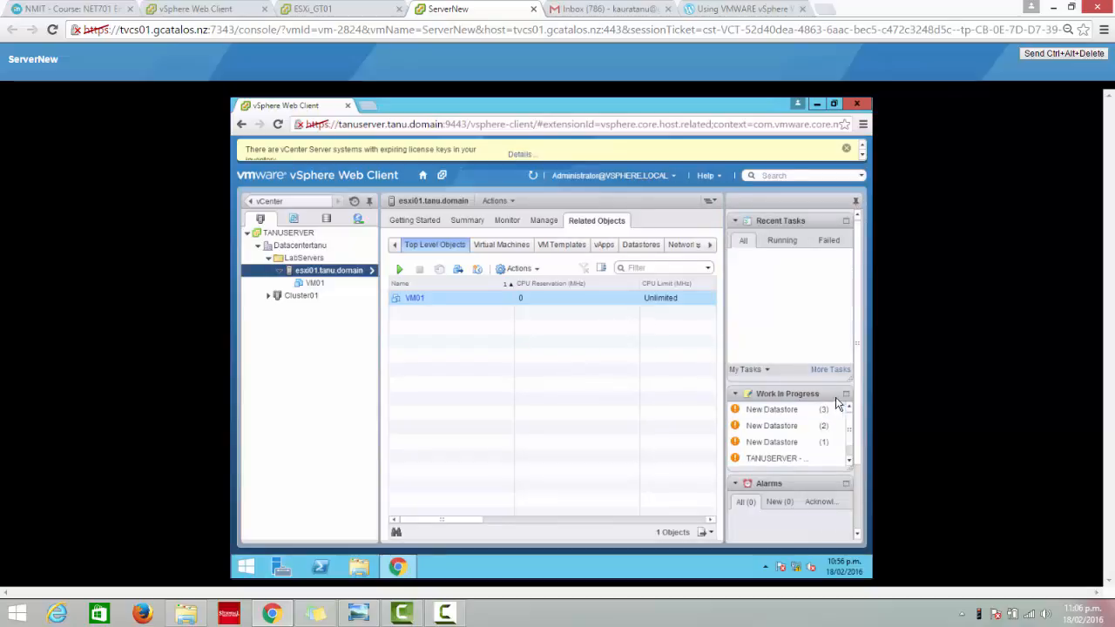
pyautogui.click(845, 486)
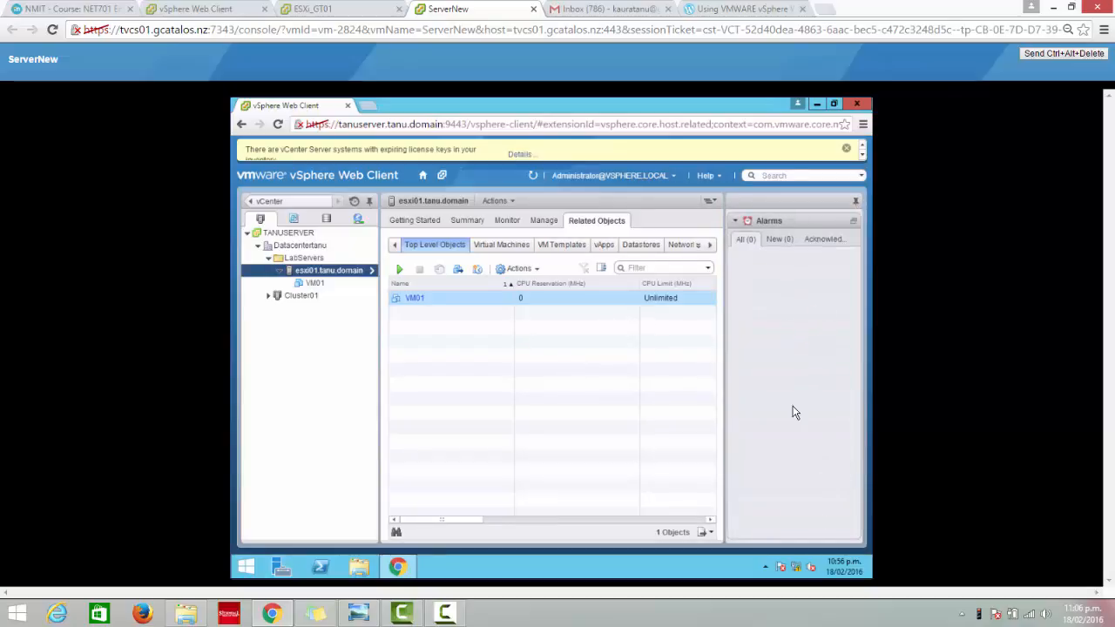
pyautogui.click(854, 225)
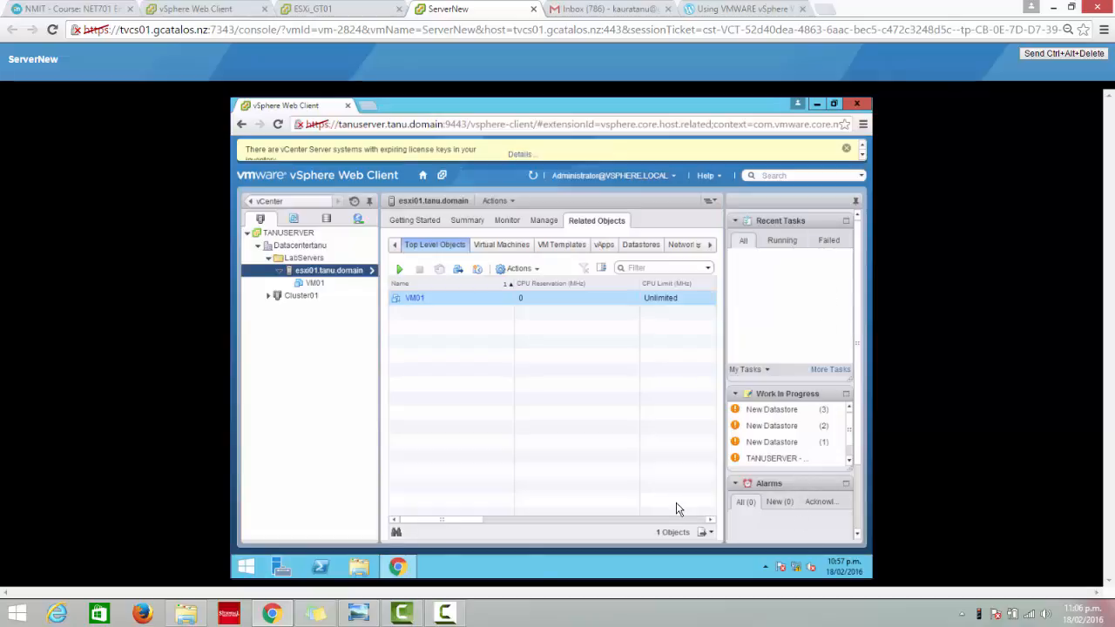
# Hide all Getting Started pages and show them again.
pyautogui.click(721, 177)
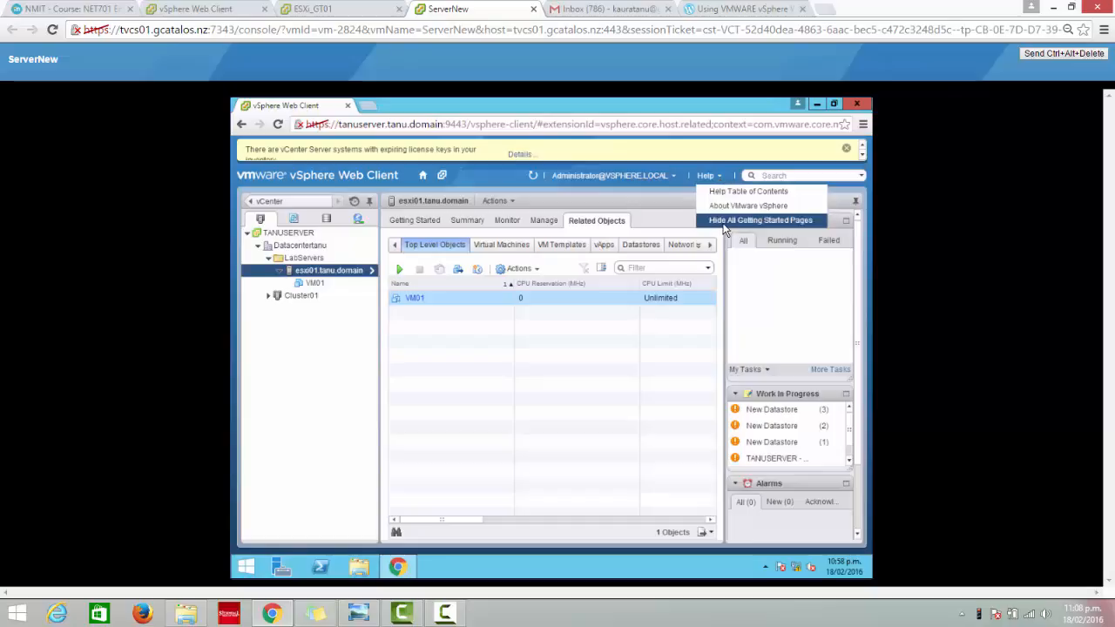
pyautogui.click(724, 223)
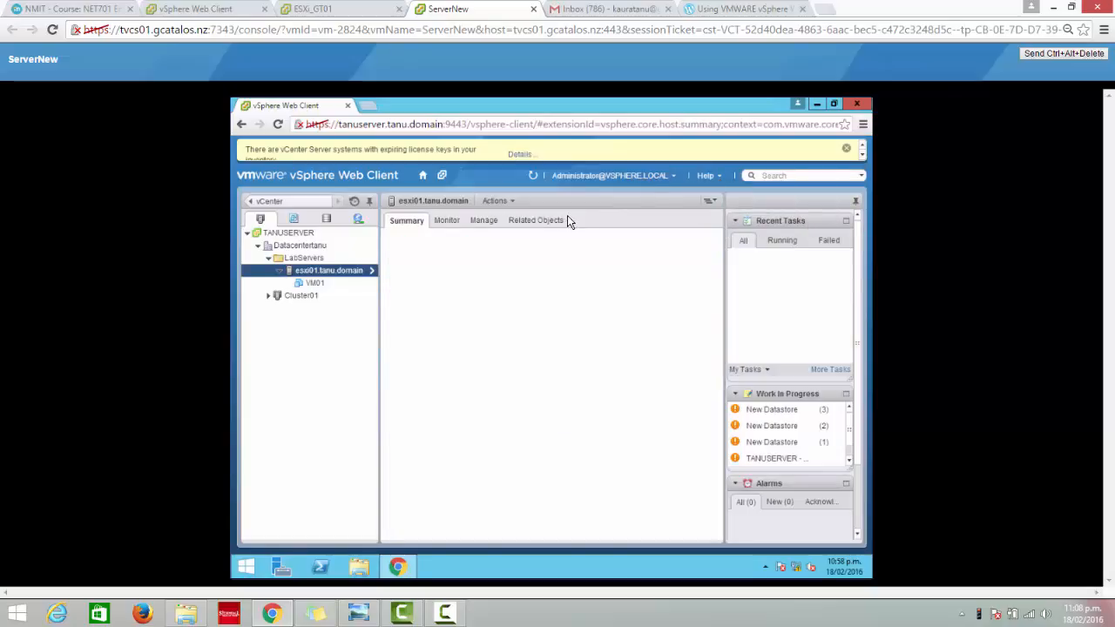
pyautogui.click(719, 177)
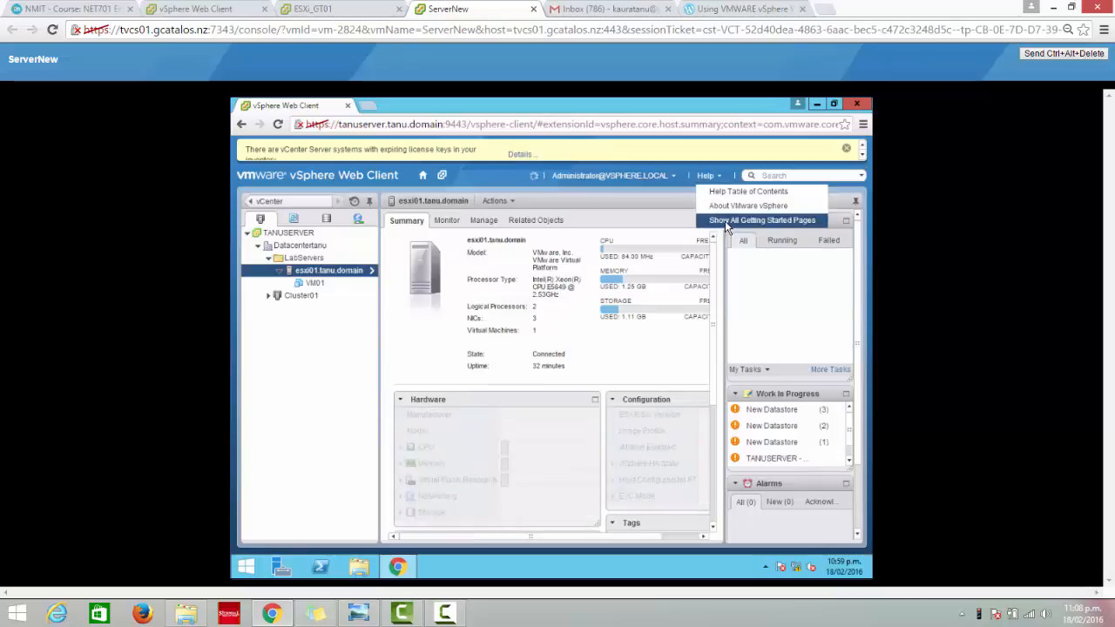
pyautogui.click(725, 221)
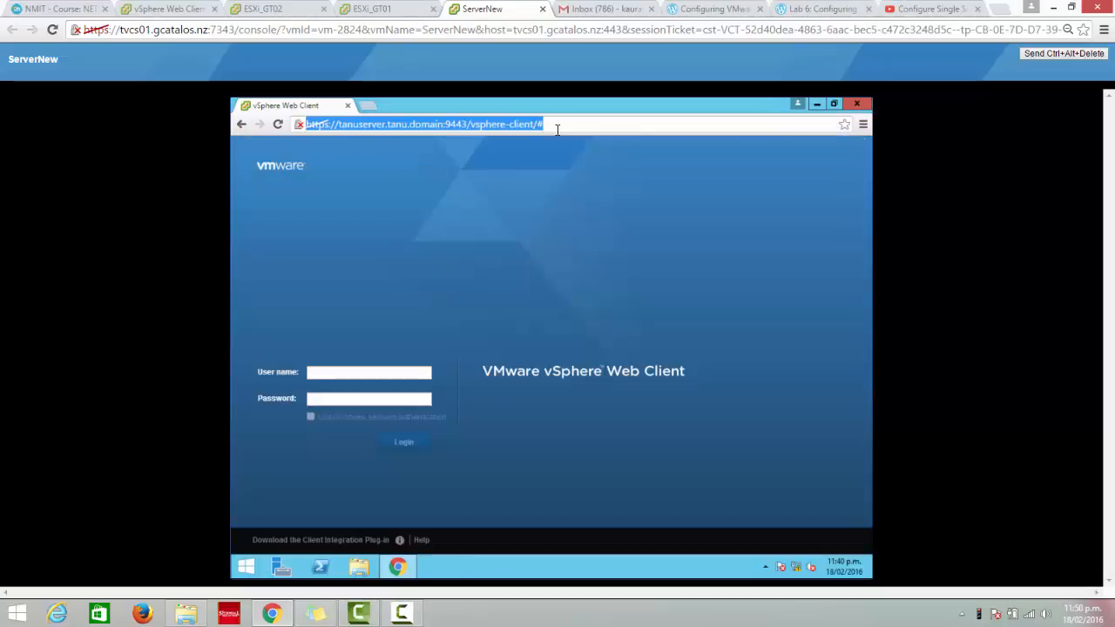
# Log back in to the vSphere Web Client by entering the administrator user name and account password.
pyautogui.click(395, 372)
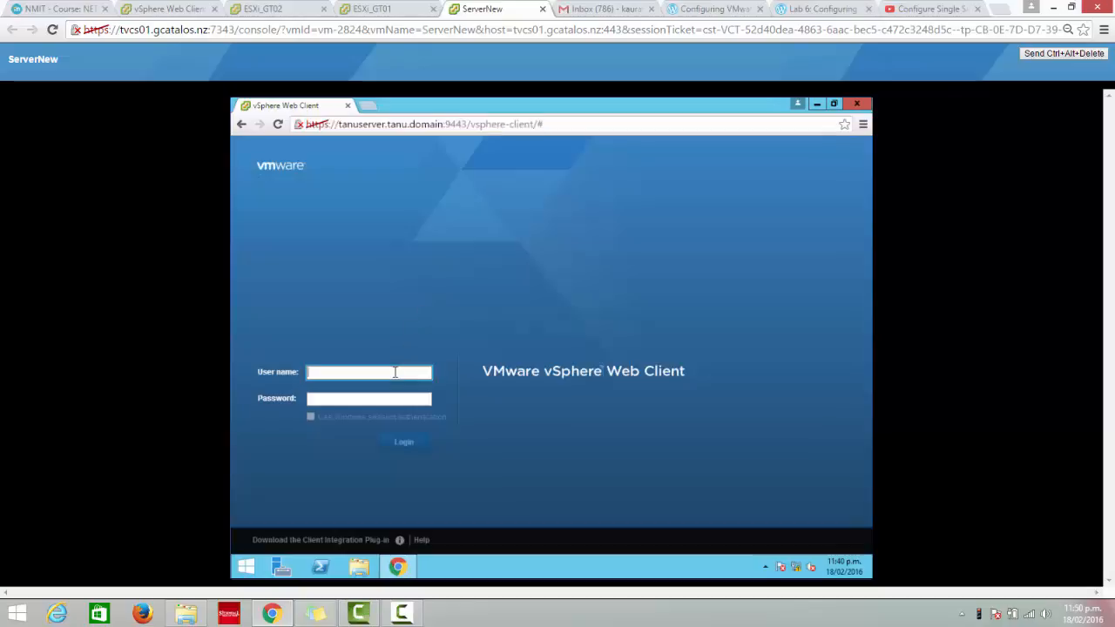
pyautogui.write('administrator@vsphere.local')
pyautogui.press('Tab')
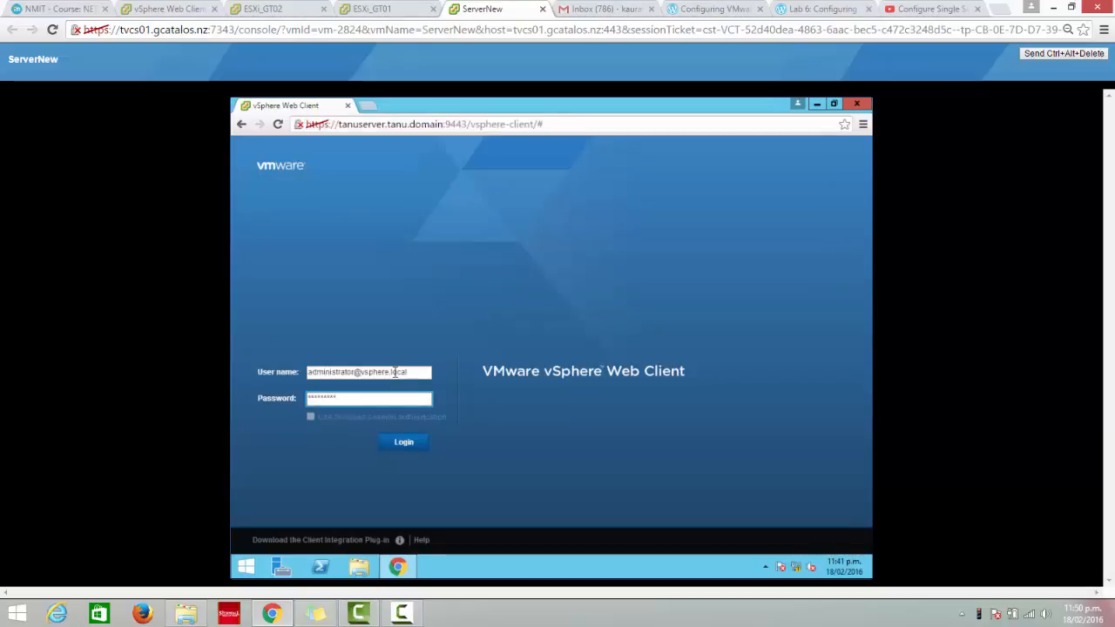
pyautogui.press('Return')
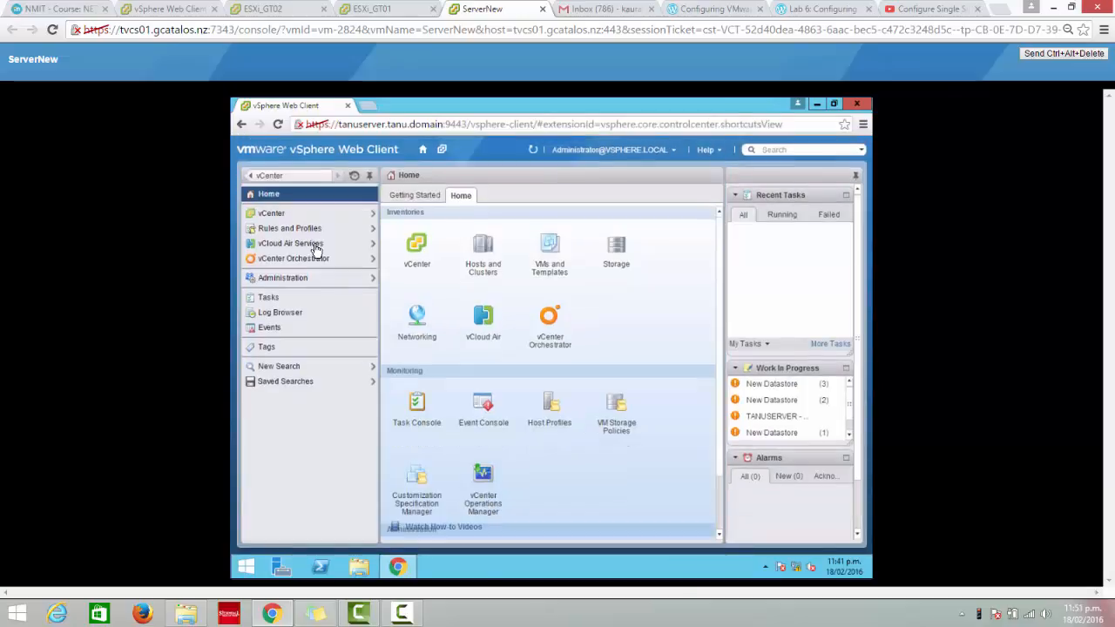
# Start a new Single Sign-On identity source of the type Active Directory as a LDAP Server.
pyautogui.click(296, 279)
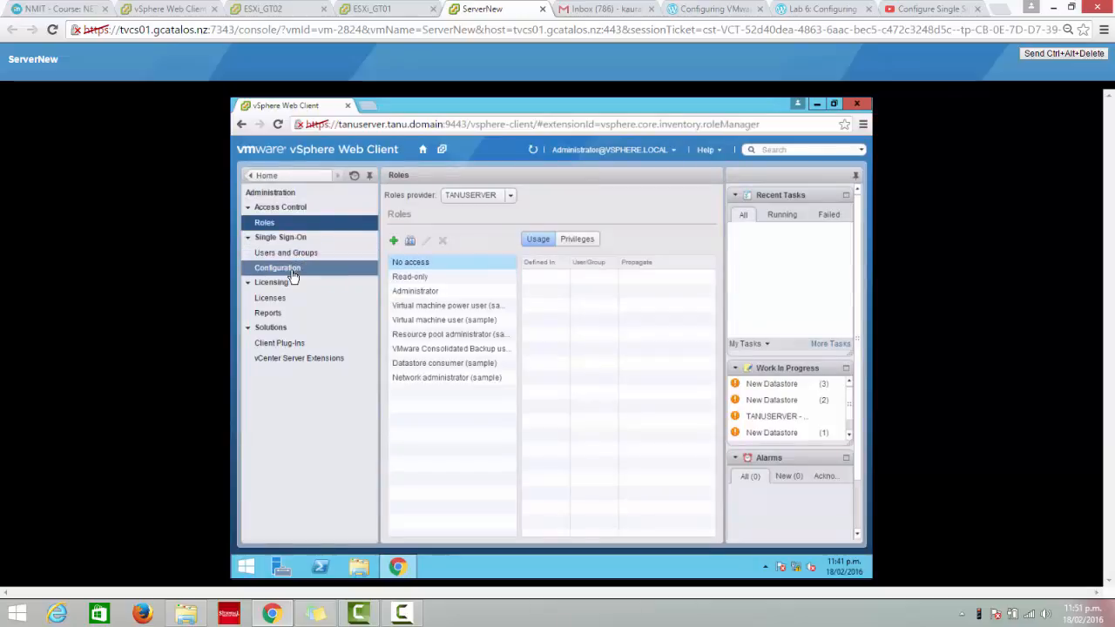
pyautogui.click(292, 275)
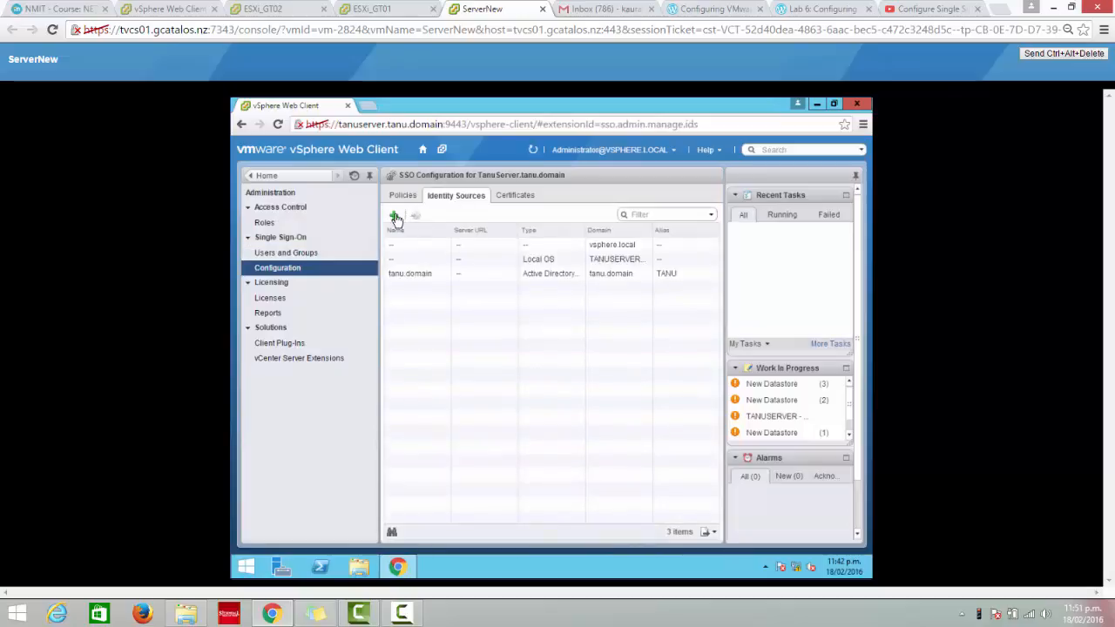
pyautogui.click(396, 217)
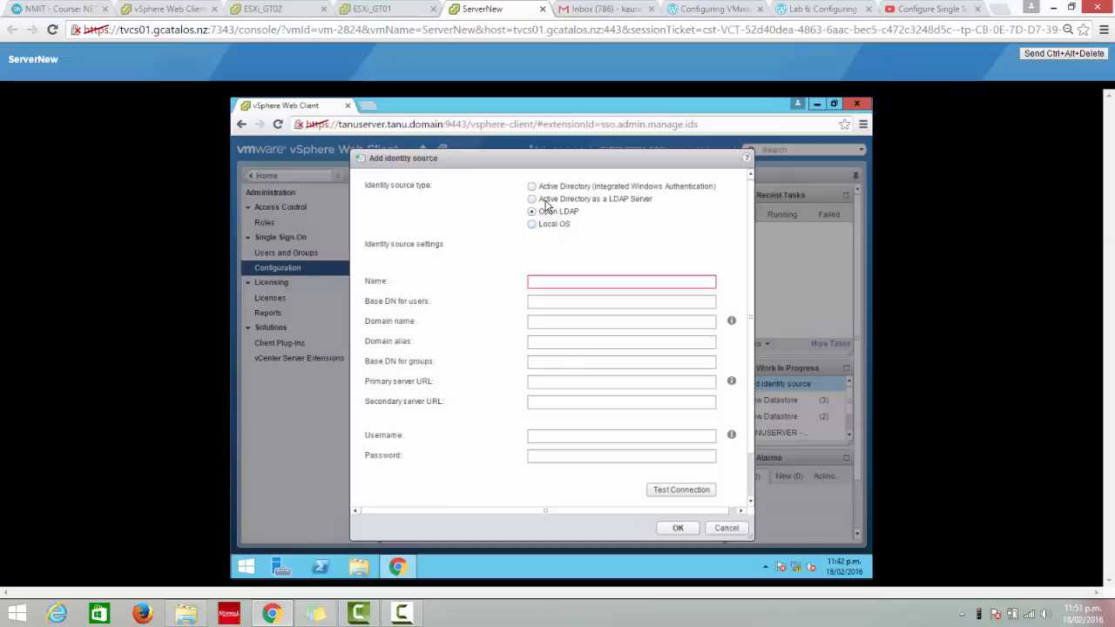
pyautogui.click(542, 201)
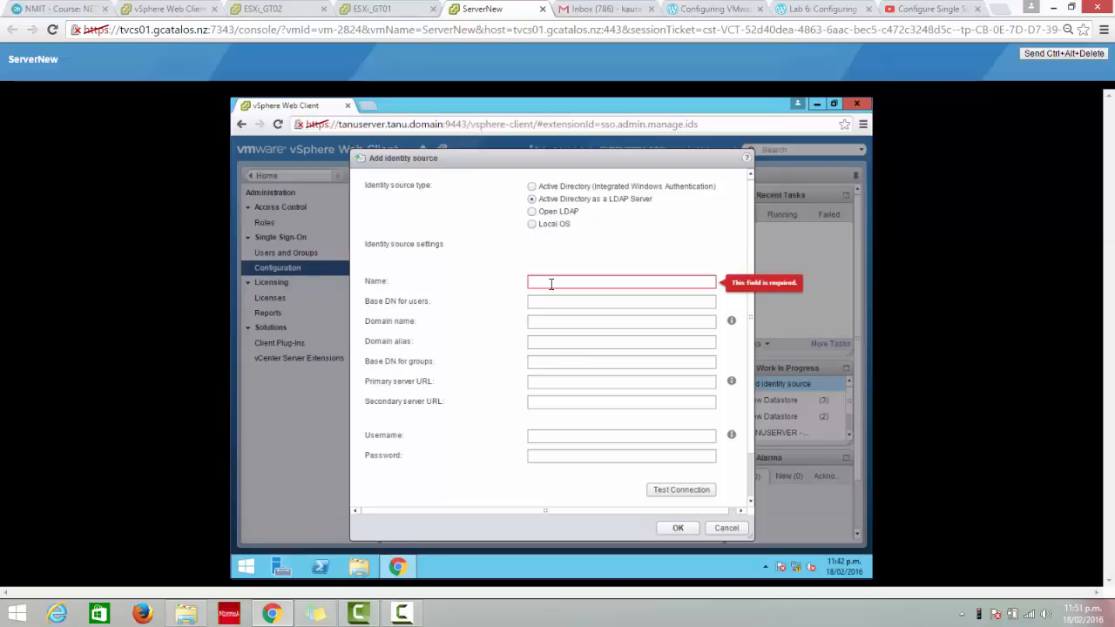
# Name the identity source tanu.domain and set its base DN for users to DC=tanu,DC=domain.
pyautogui.click(551, 284)
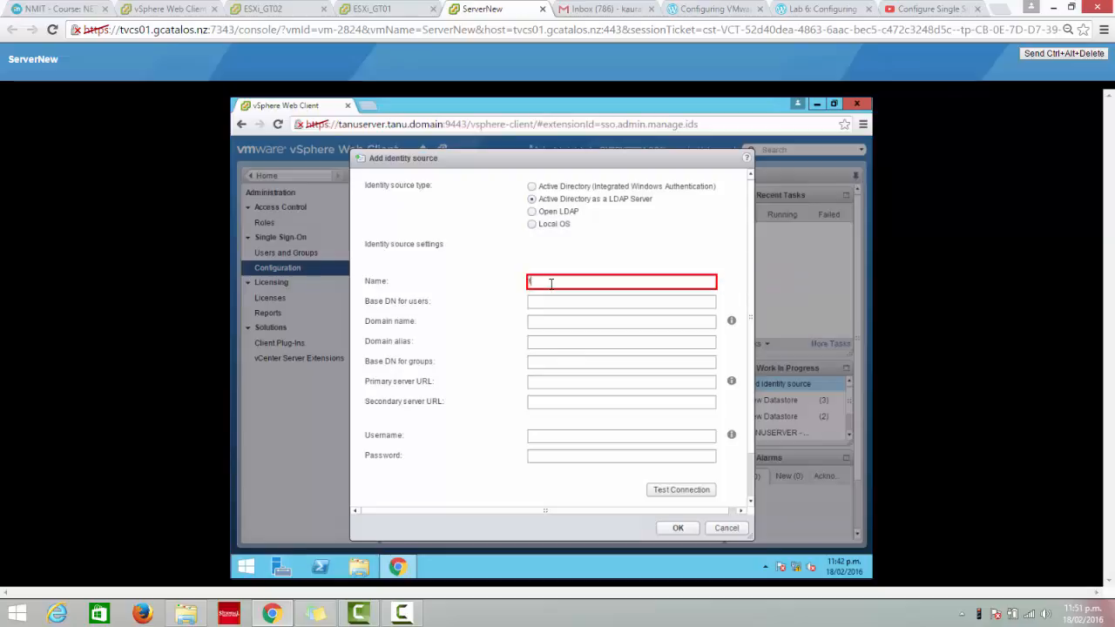
pyautogui.write('tanu.domain')
pyautogui.click(547, 301)
pyautogui.write('D')
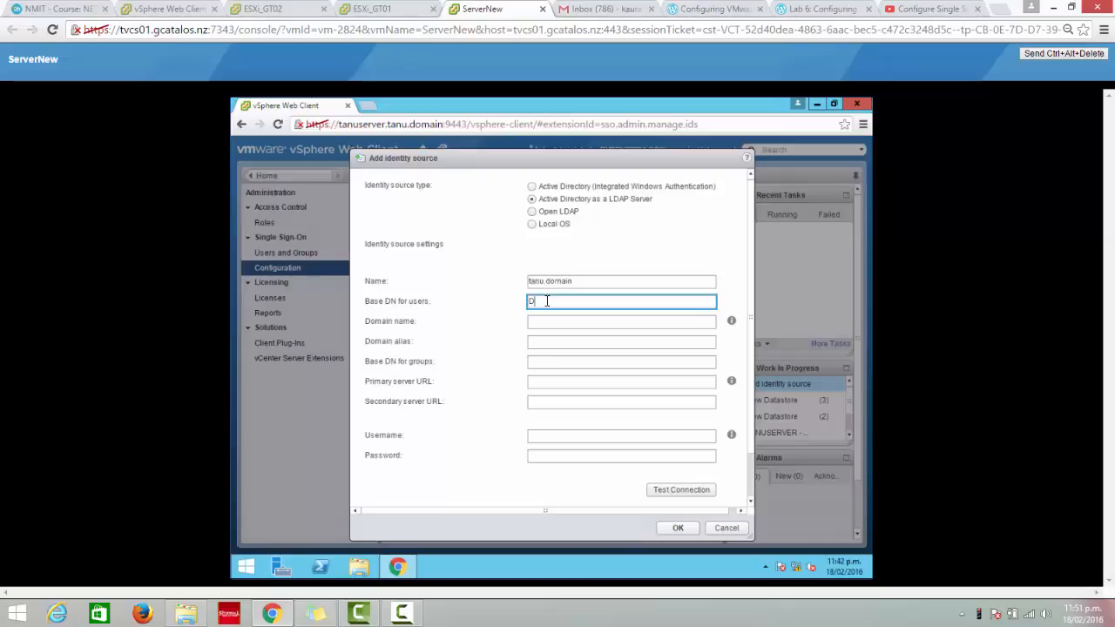
pyautogui.write('cC=')
pyautogui.press('BackSpace')
pyautogui.write('=tanu,DC=domain')
# Set the identity source's domain name to tanu.domain and its domain alias to vcs.tanu.domain.
pyautogui.click(557, 323)
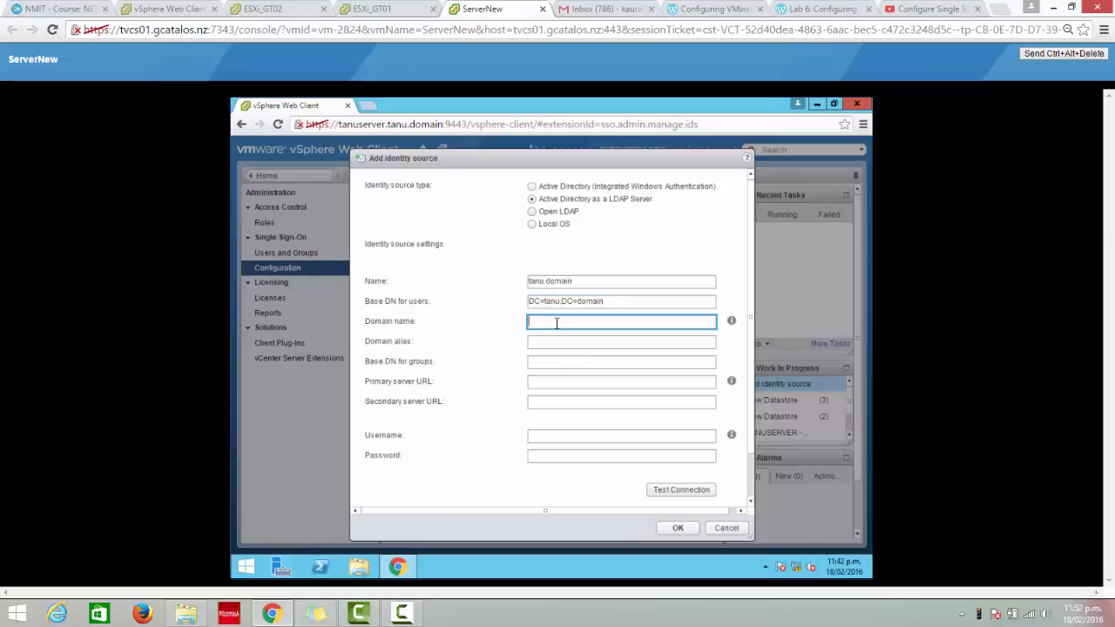
pyautogui.write('tanu.domain')
pyautogui.click(548, 343)
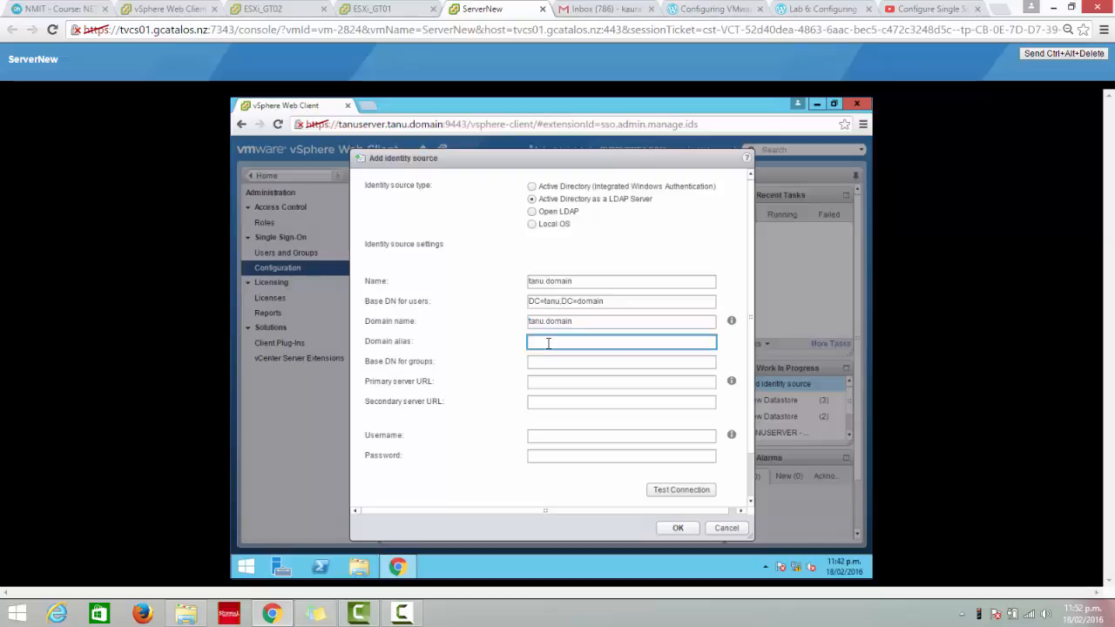
pyautogui.write('vcs.tanu.domain')
# Set the base DN for groups to DC=tanu,DC=domain and try to submit the identity source.
pyautogui.click(546, 361)
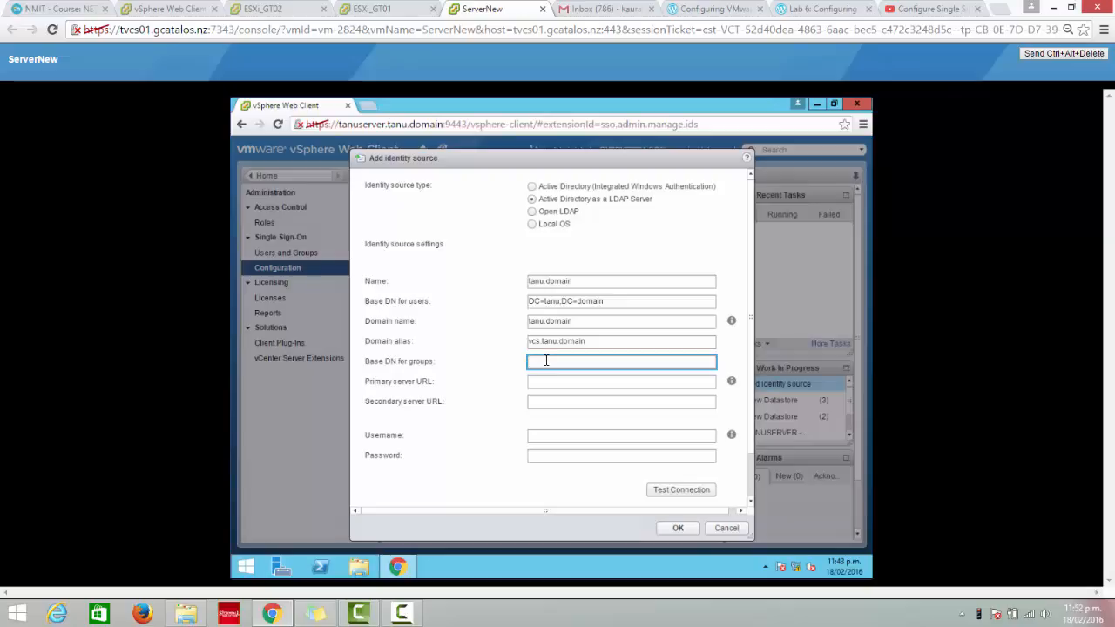
pyautogui.write('DC=tanu,Dc')
pyautogui.press('BackSpace')
pyautogui.write('C=domain')
pyautogui.click(677, 528)
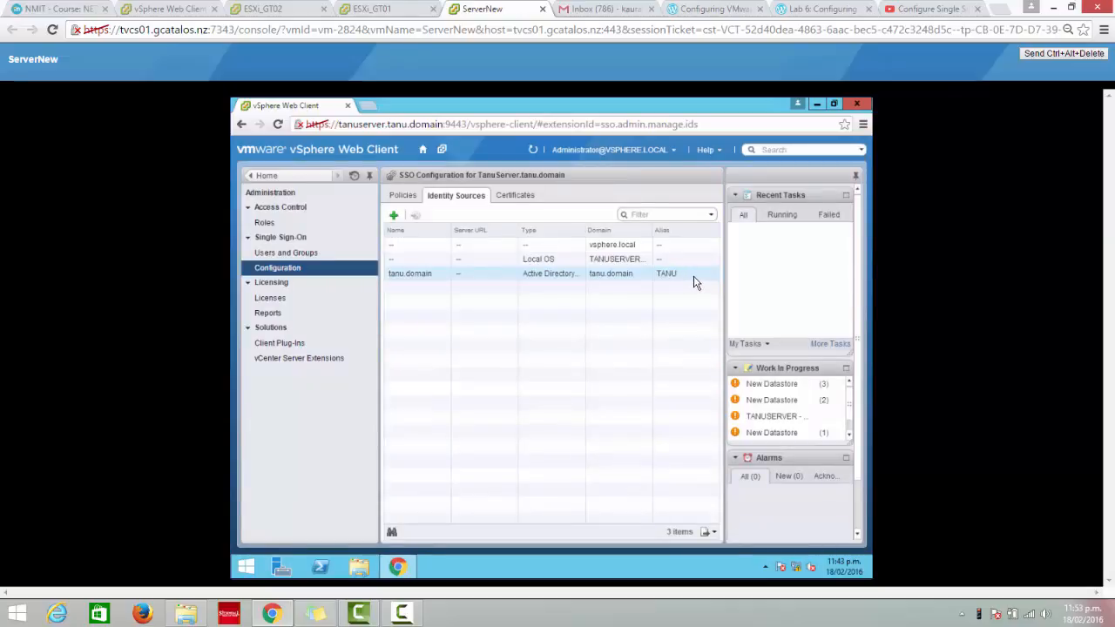
# Unpin the tasks and alarms sidebar, and add the tanu.domain Administrator user to the vsphere.local Administrators group.
pyautogui.click(858, 175)
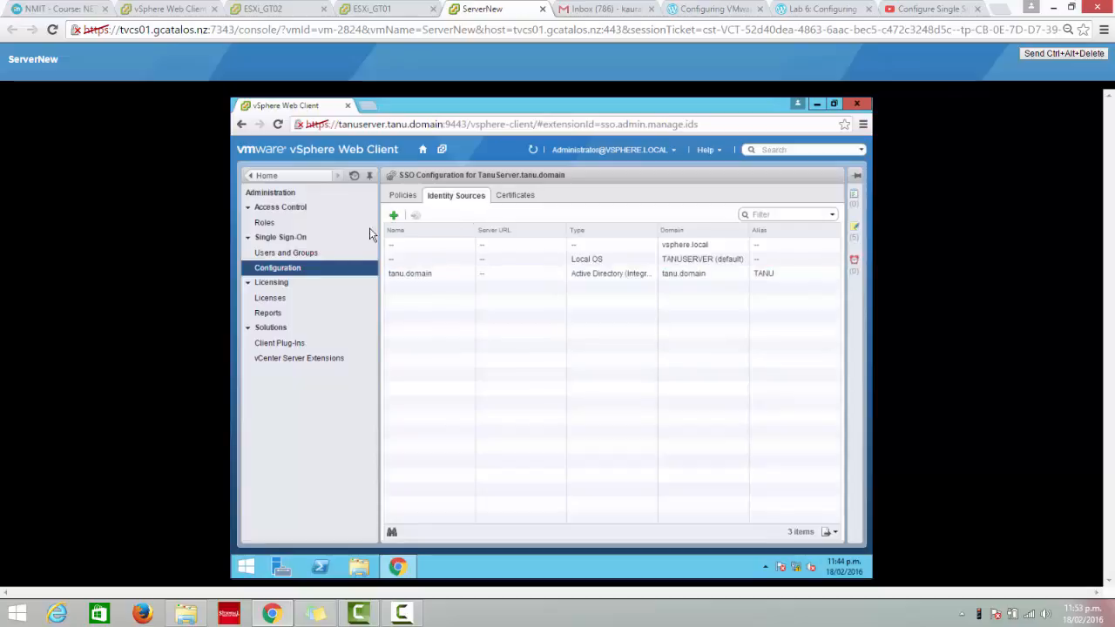
pyautogui.click(332, 258)
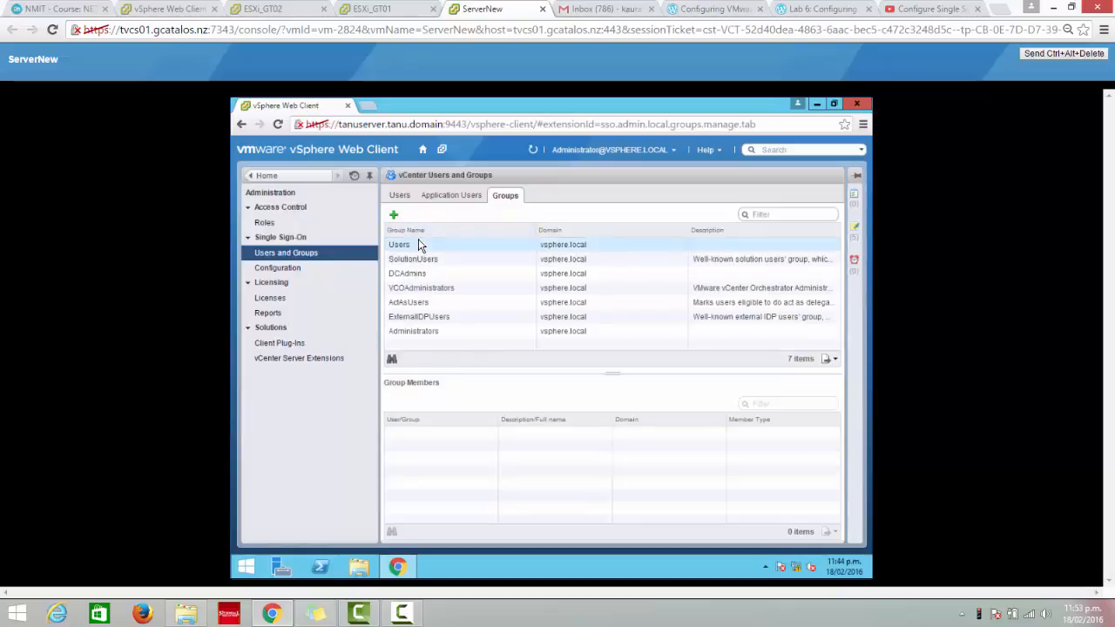
pyautogui.click(427, 335)
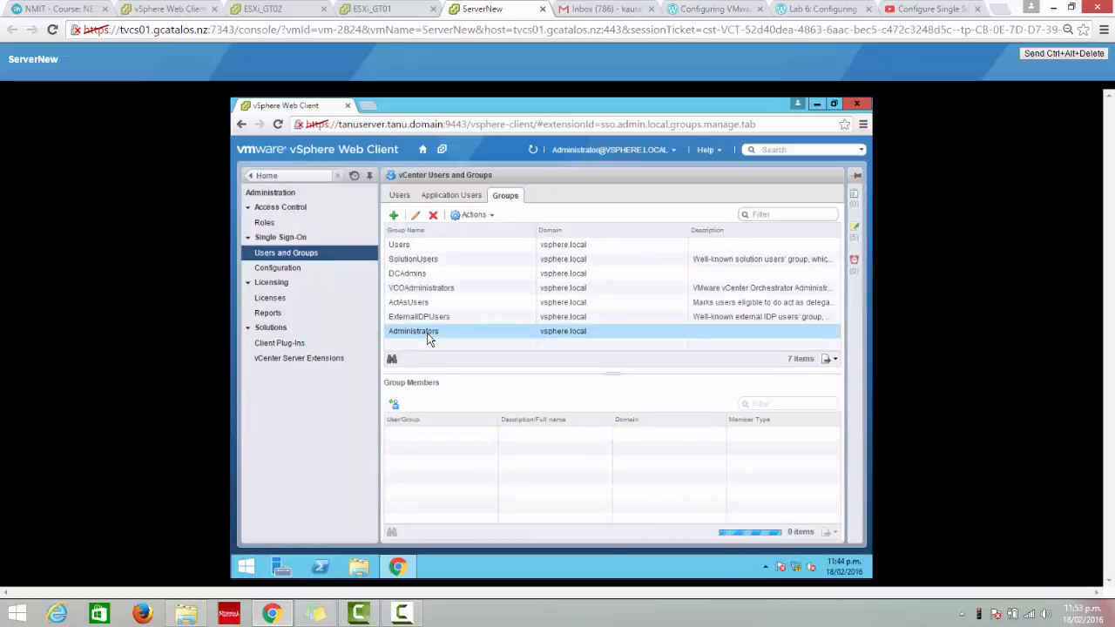
pyautogui.click(395, 404)
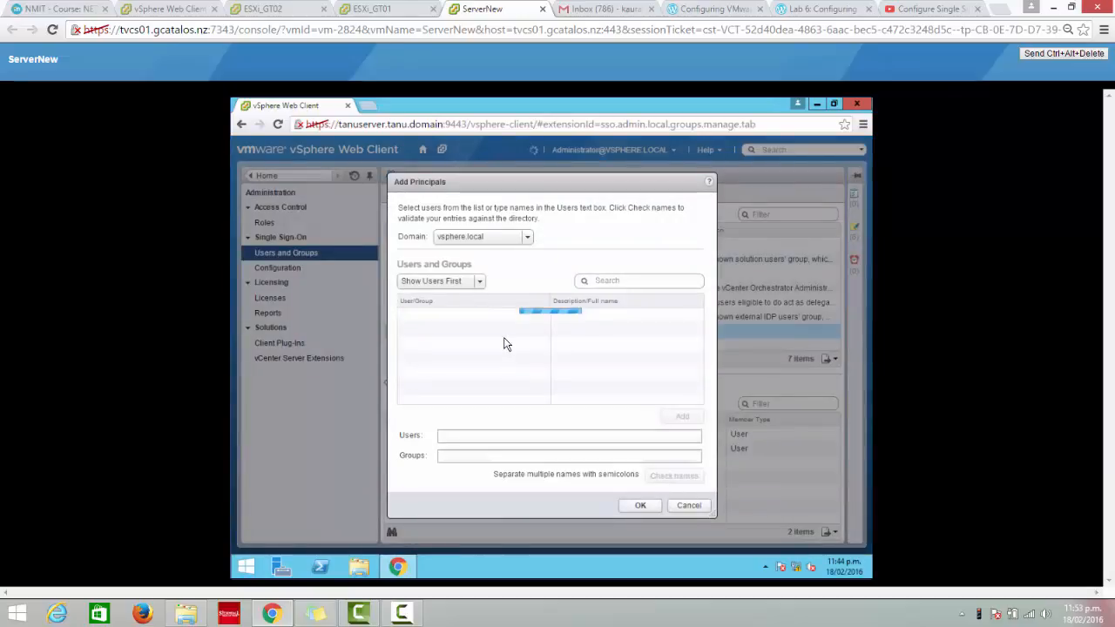
pyautogui.click(526, 239)
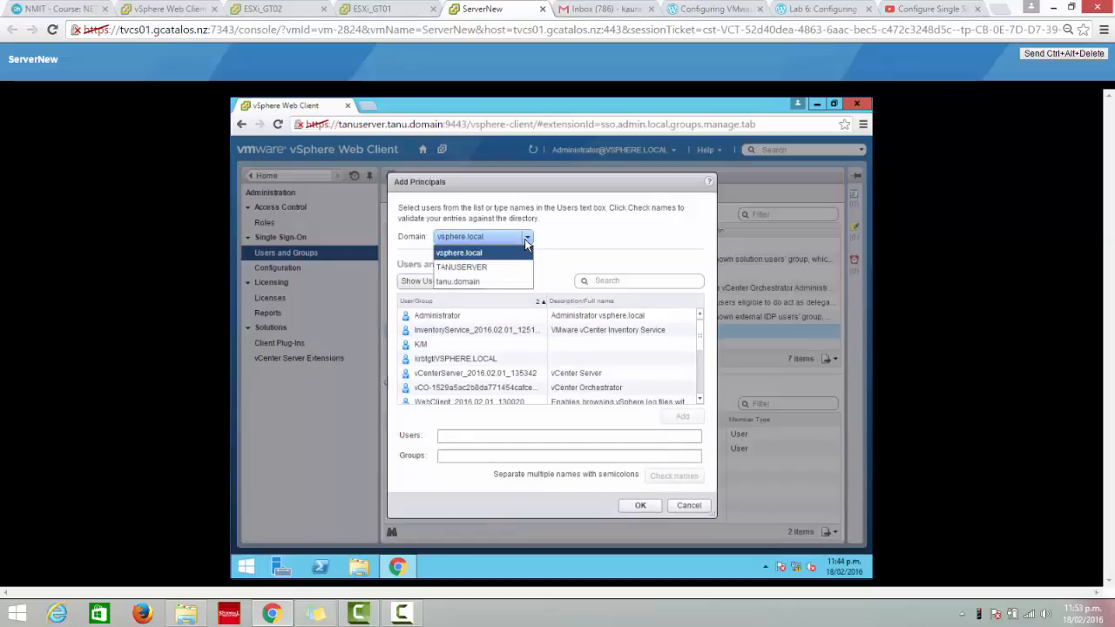
pyautogui.click(475, 281)
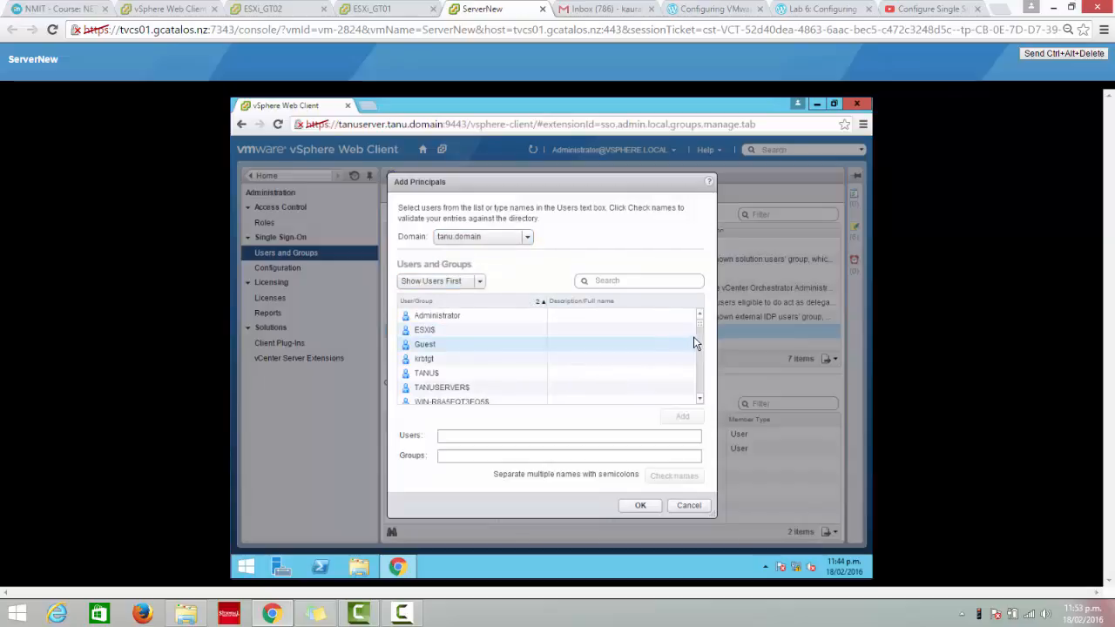
pyautogui.click(599, 323)
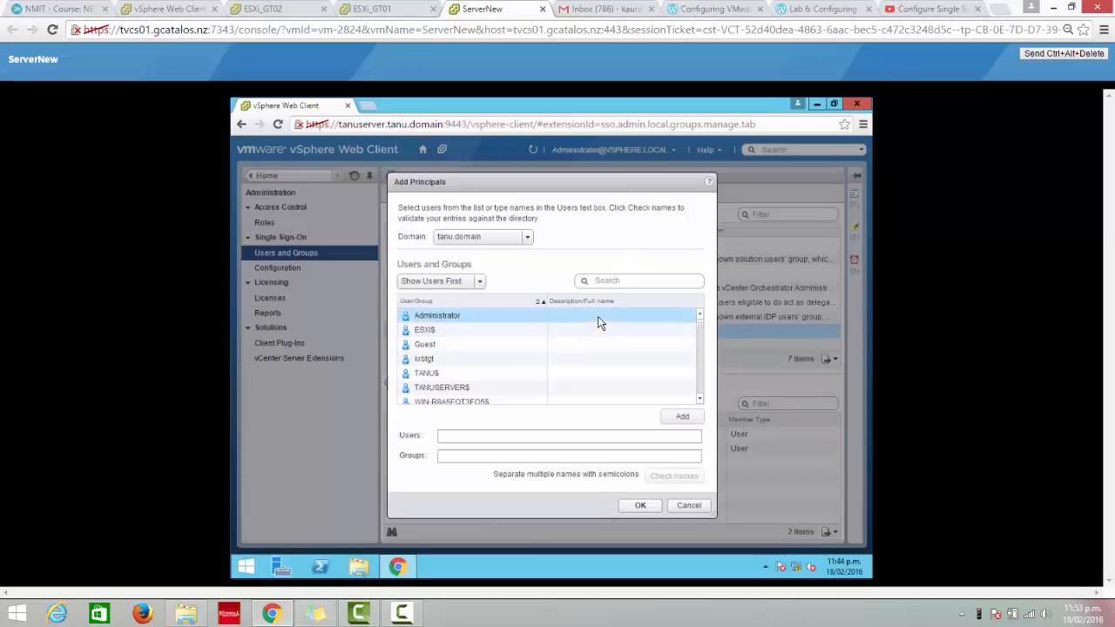
pyautogui.click(683, 418)
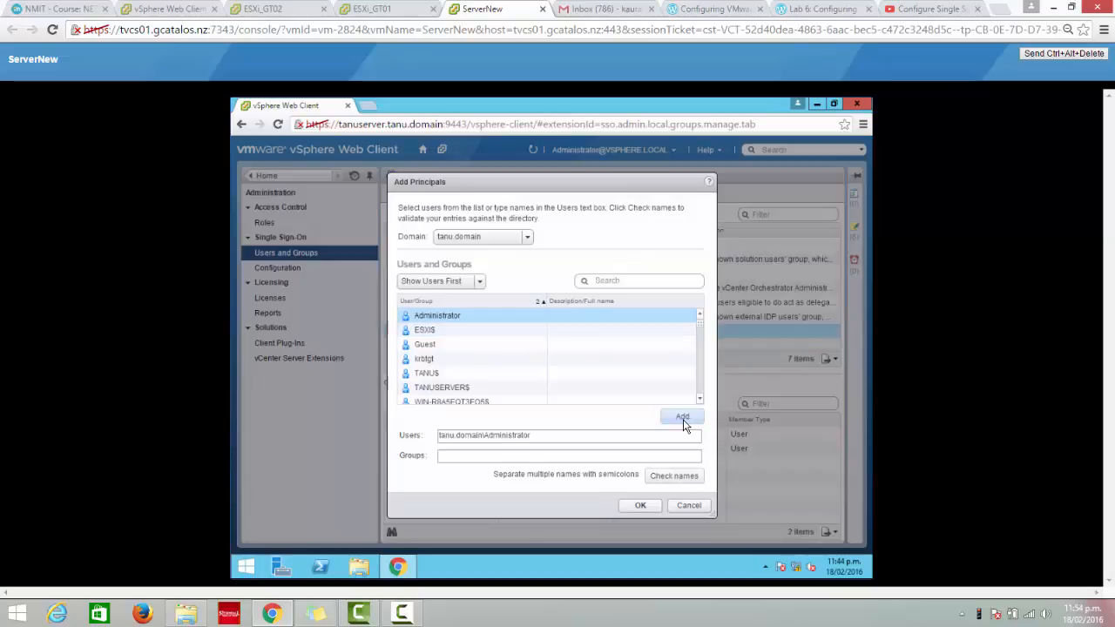
pyautogui.click(655, 507)
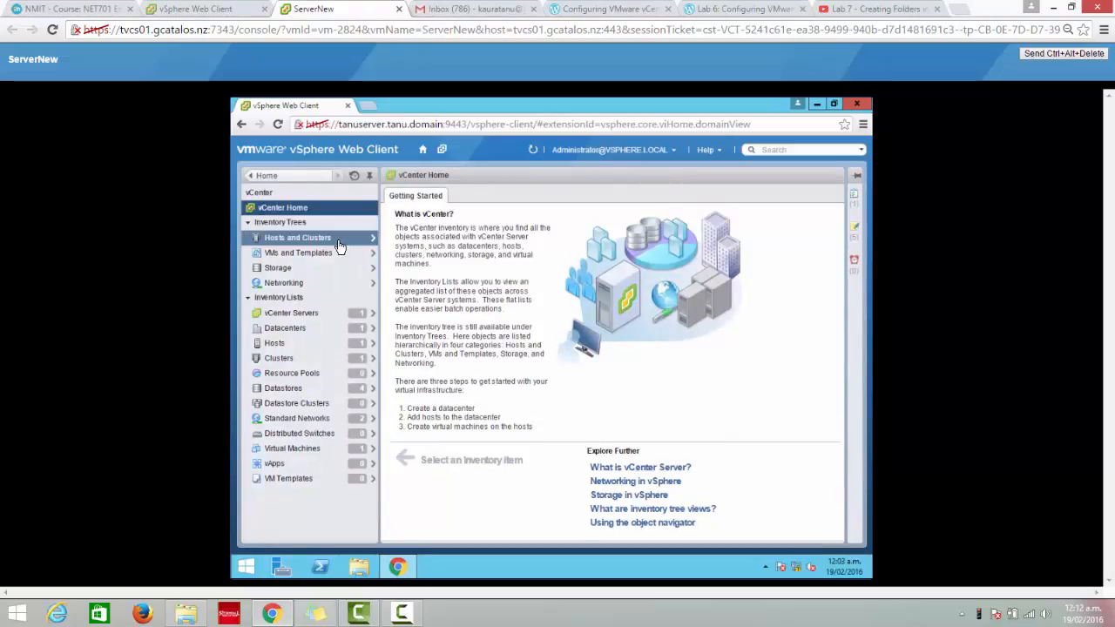
# Create a host and cluster folder named Lab Servers All under Datacentertanu in the Hosts and Clusters inventory.
pyautogui.click(340, 242)
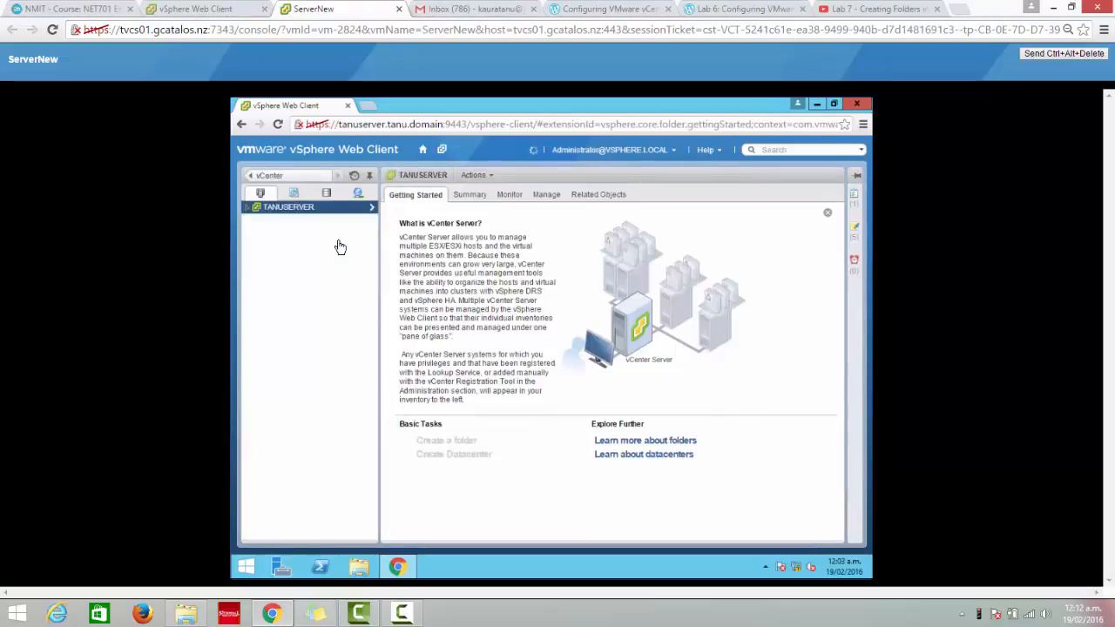
pyautogui.click(248, 208)
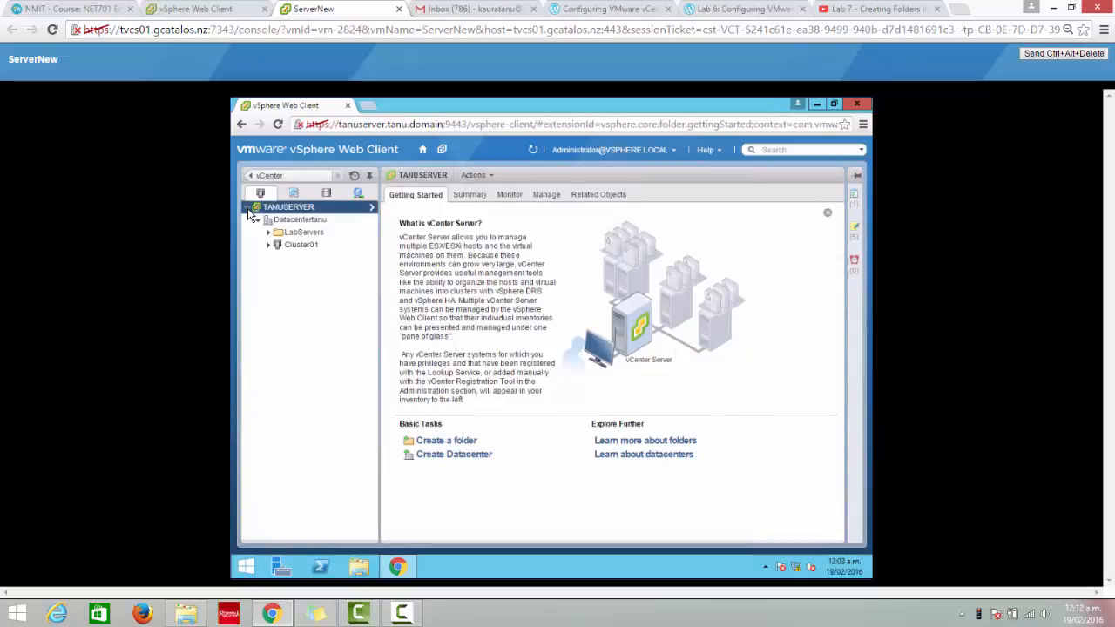
pyautogui.click(268, 219)
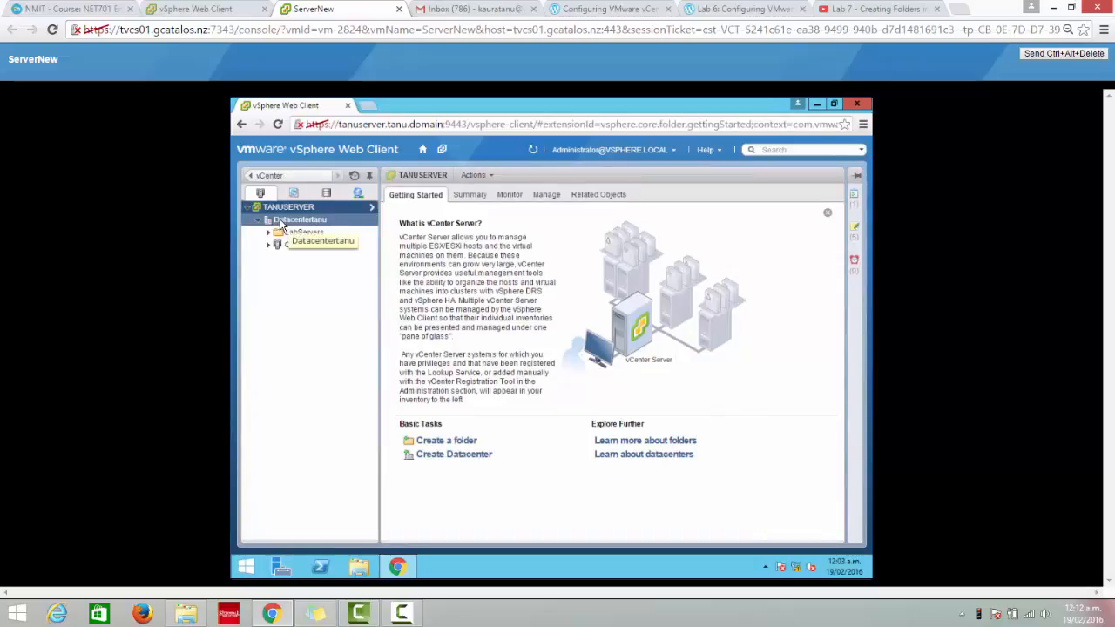
pyautogui.click(288, 222)
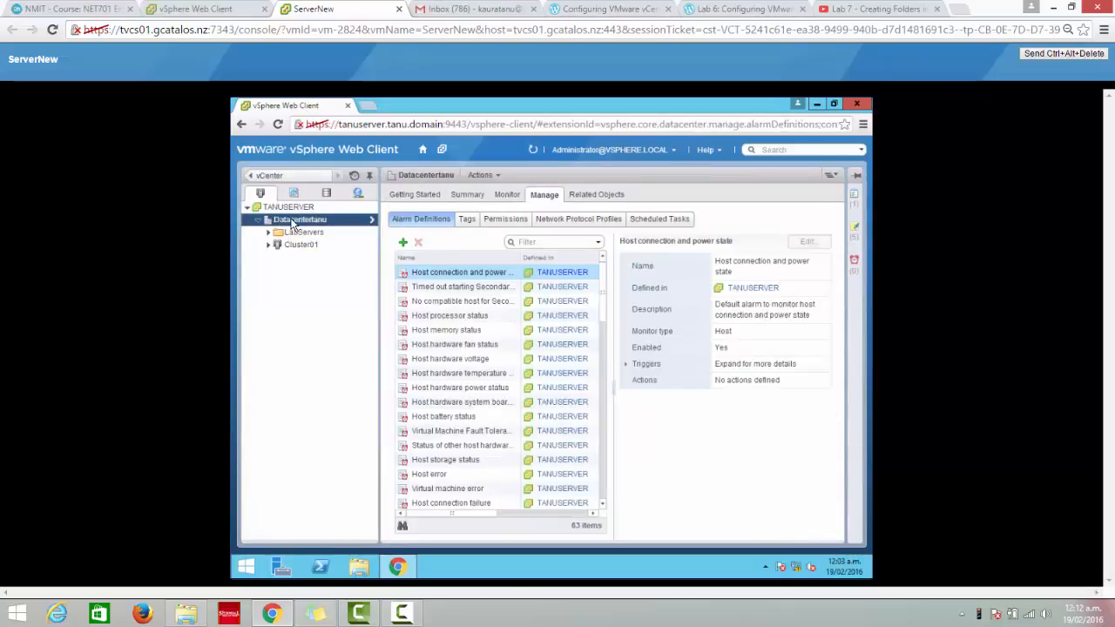
pyautogui.rightClick(292, 225)
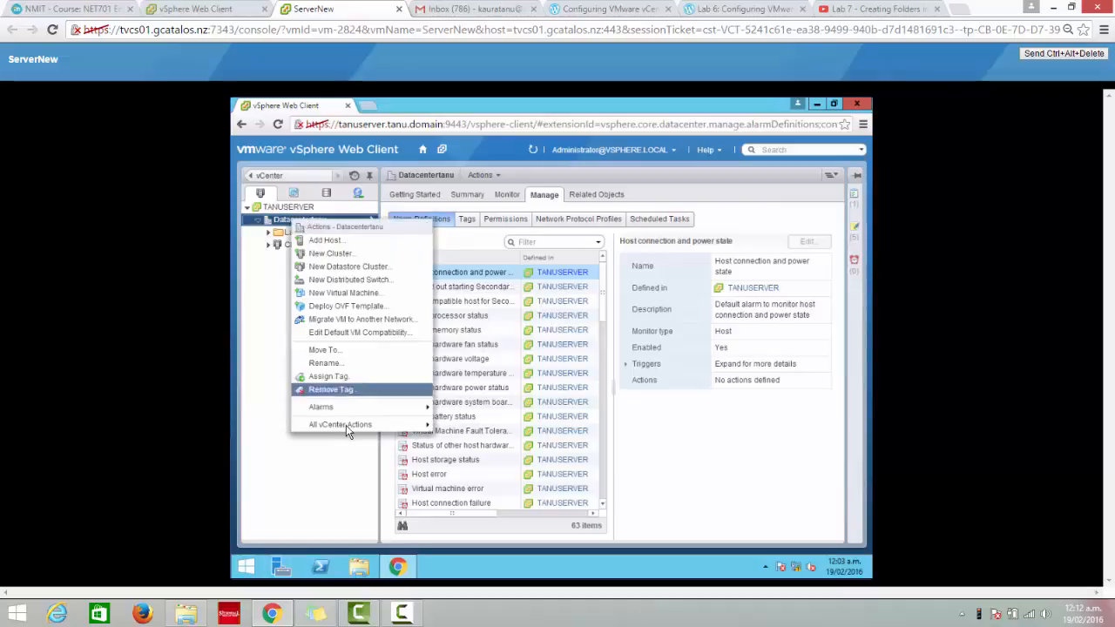
pyautogui.moveTo(347, 426)
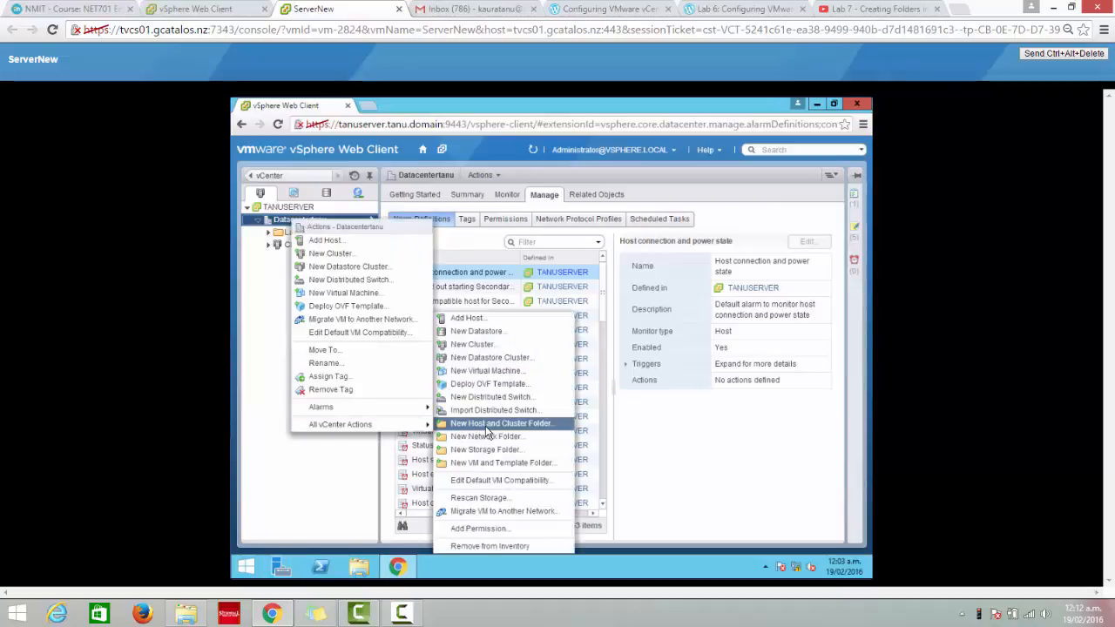
pyautogui.click(485, 424)
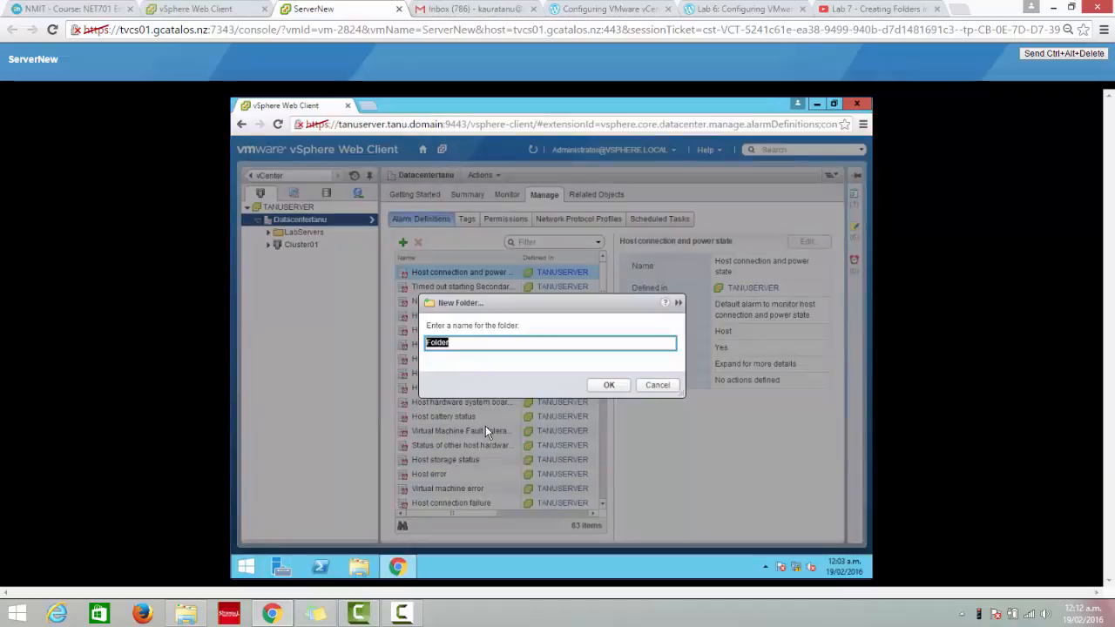
pyautogui.write('Lab Server')
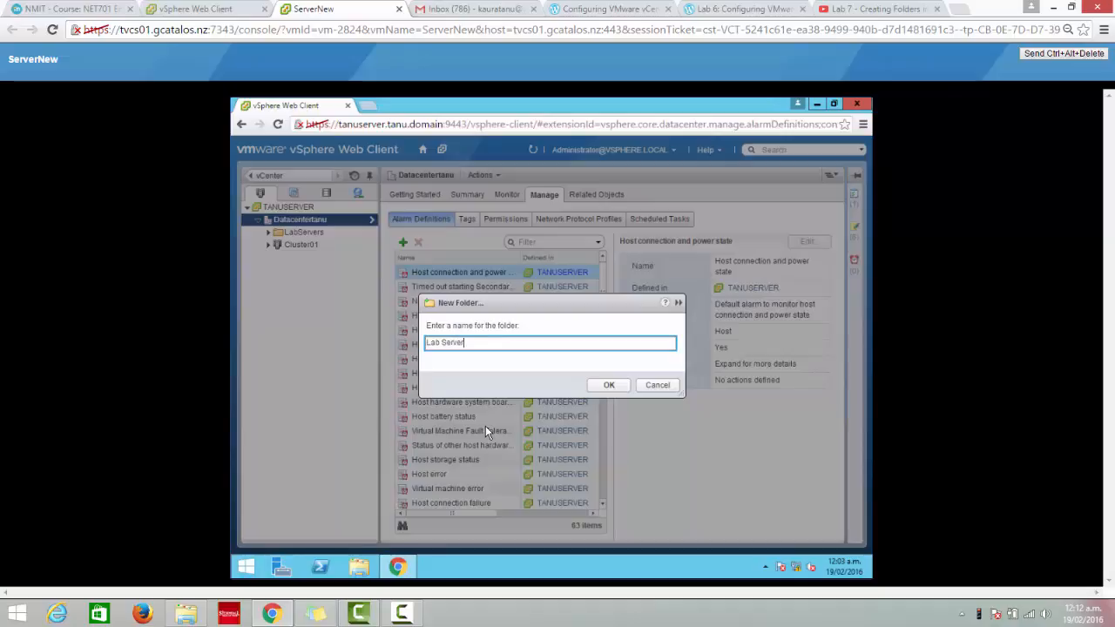
pyautogui.write('s All')
pyautogui.click(609, 385)
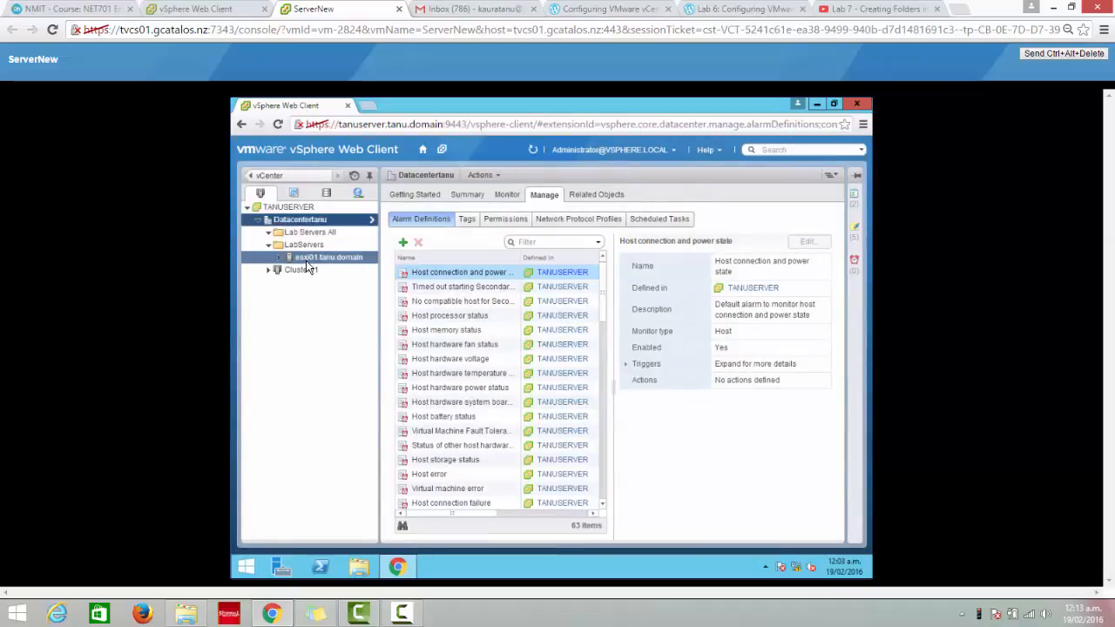
# Move the host esxi01.tanu.domain from the LabServers folder into Lab Servers All and expand that folder.
pyautogui.click(307, 259)
pyautogui.moveTo(306, 259); pyautogui.dragTo(311, 237)
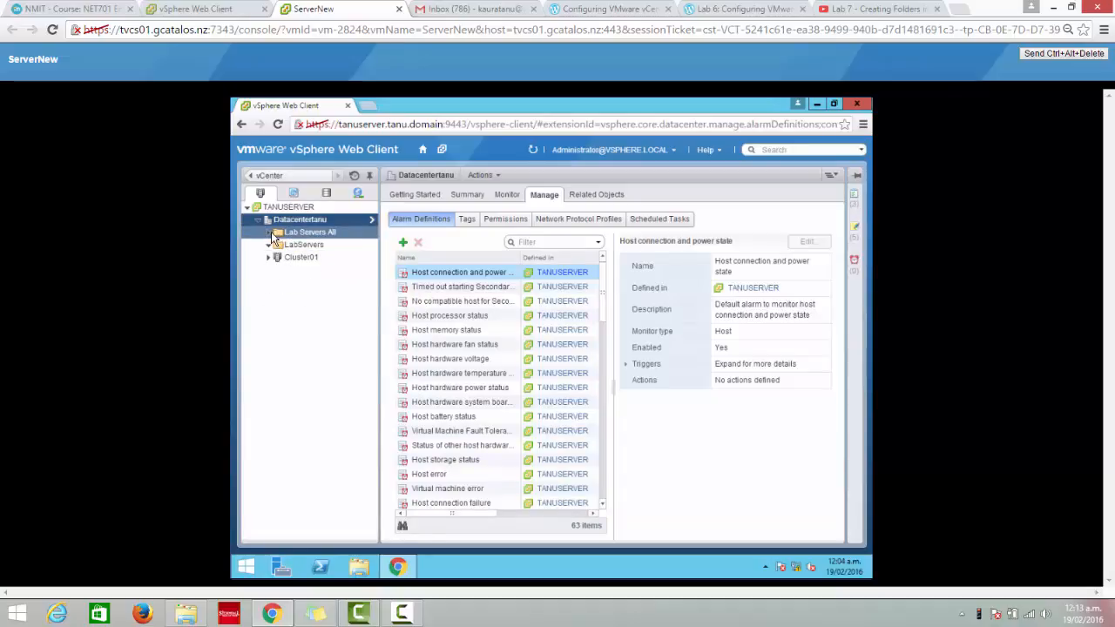
pyautogui.click(269, 232)
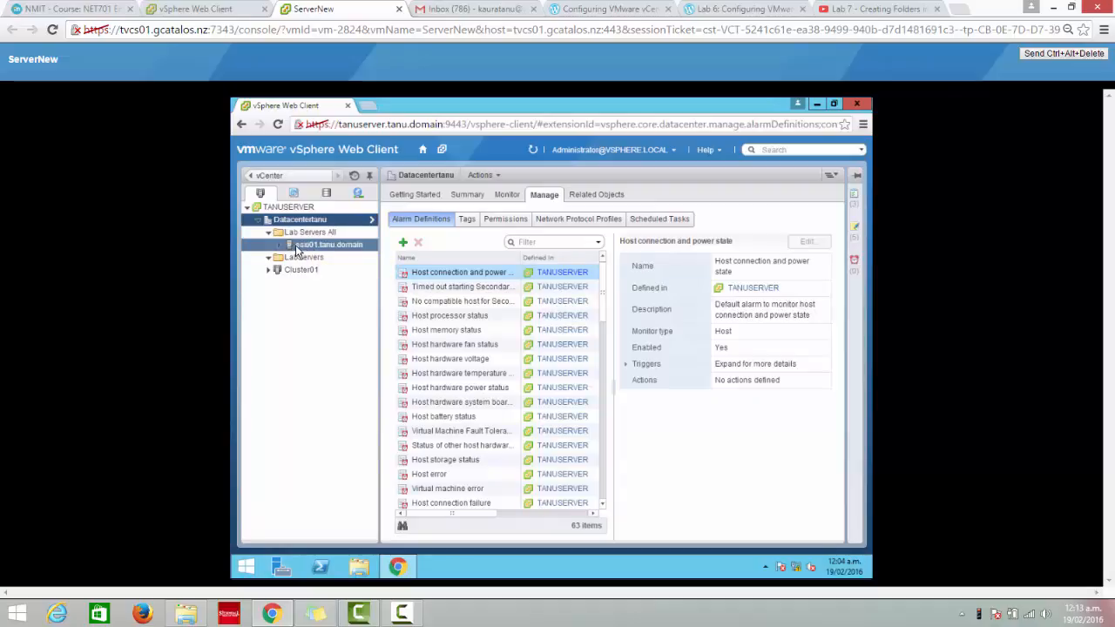
# Move the host esxi01.tanu.domain back into the LabServers folder and expand that folder.
pyautogui.click(300, 245)
pyautogui.moveTo(300, 247); pyautogui.dragTo(297, 263)
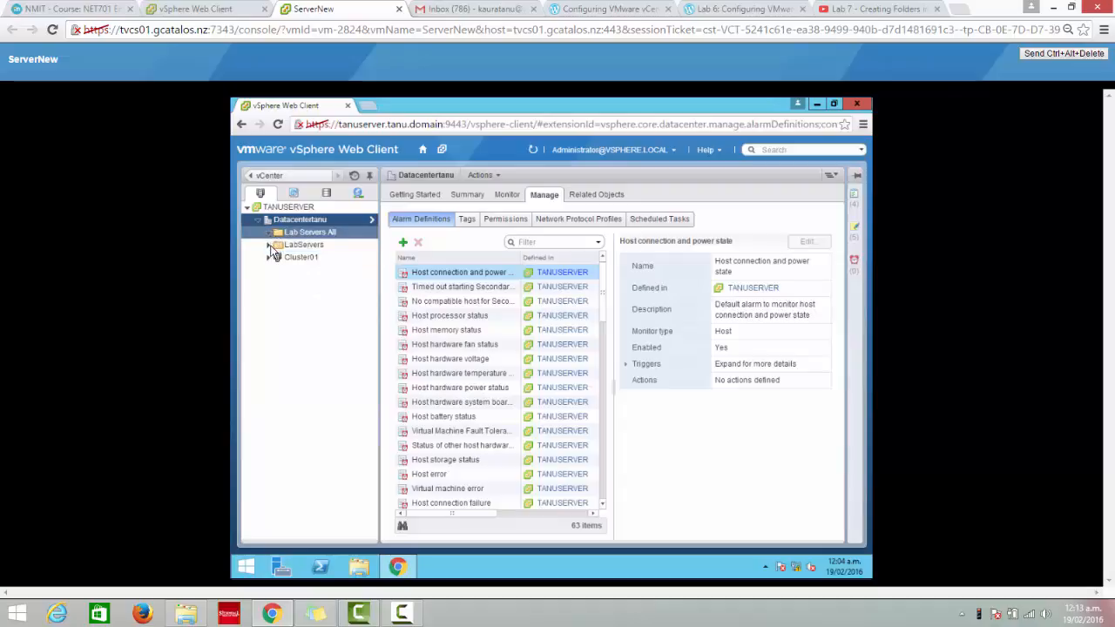
pyautogui.click(272, 246)
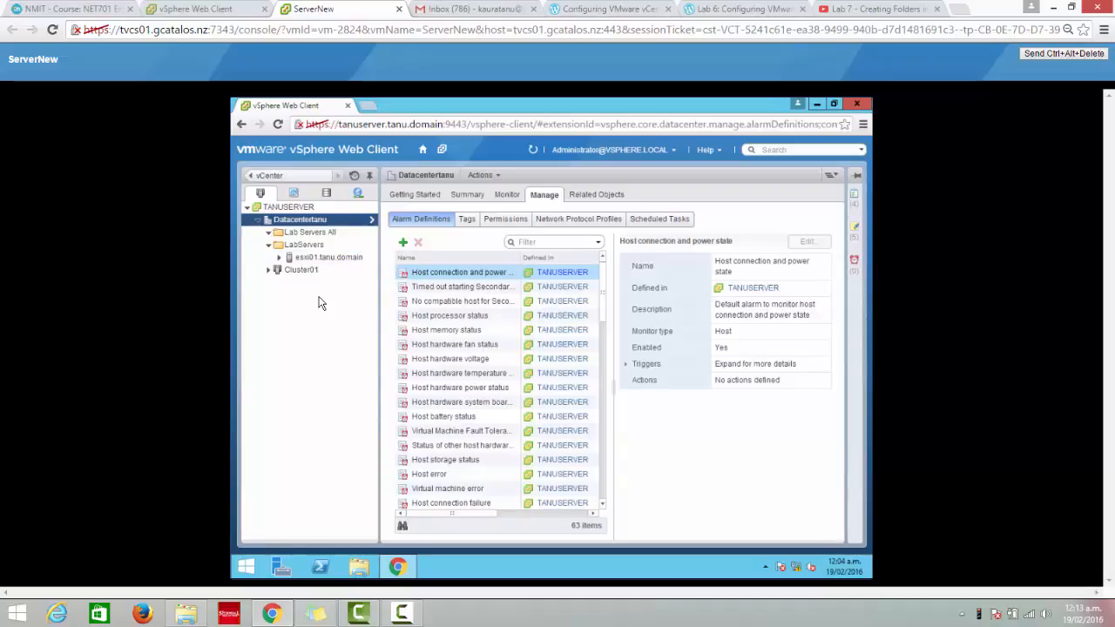
# Go back to the home page and open the VMs and Templates inventory tree of vCenter.
pyautogui.click(423, 153)
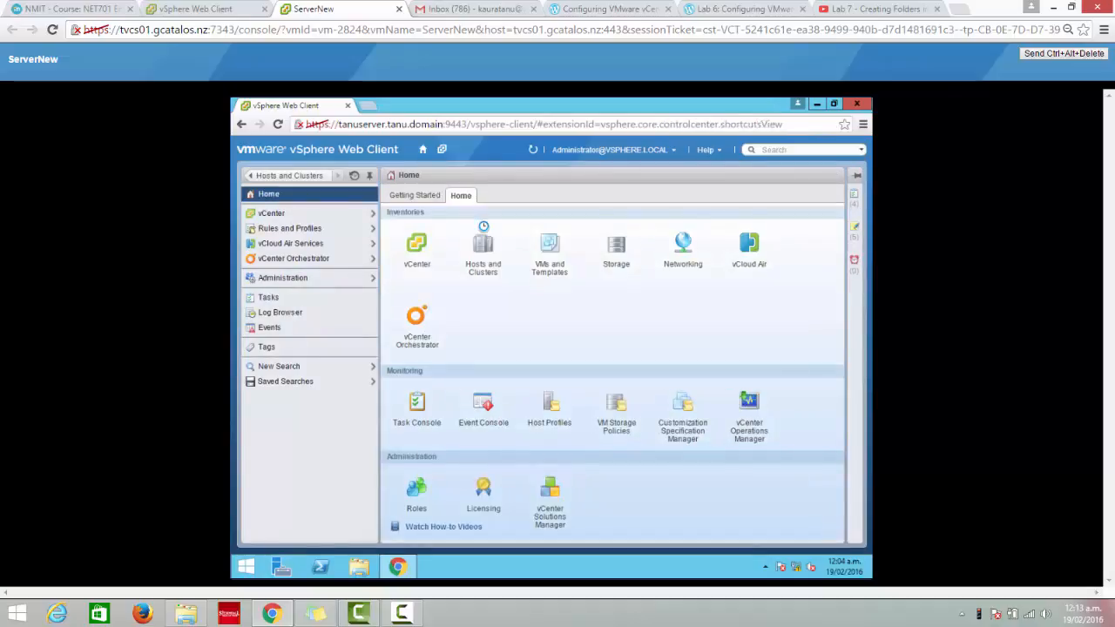
pyautogui.click(418, 252)
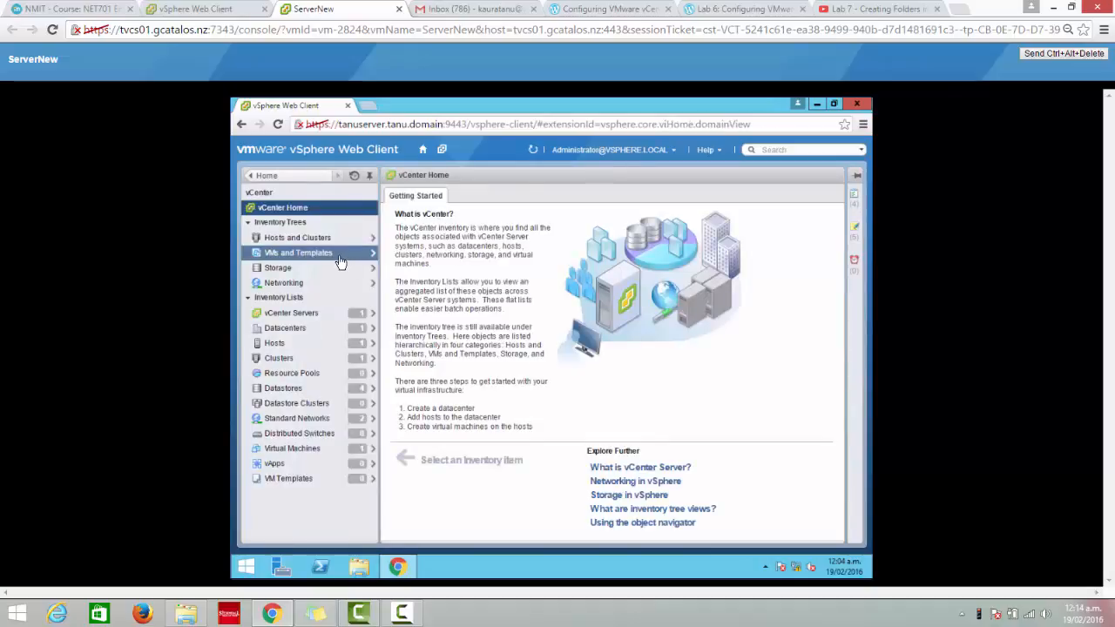
pyautogui.click(340, 261)
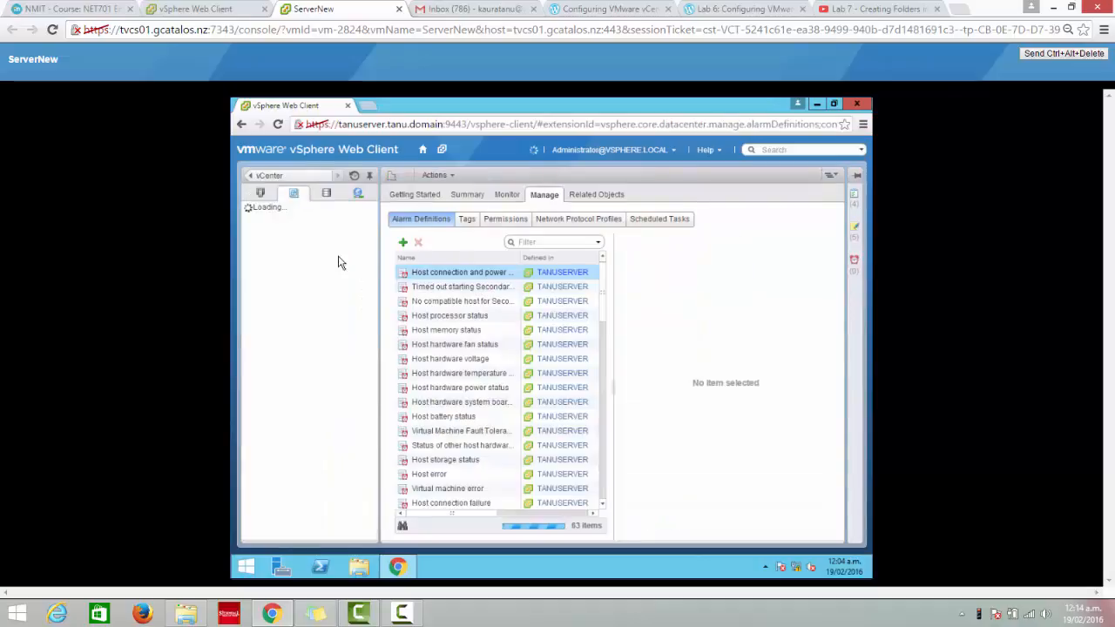
# Create a VM and template folder named LabVMS All under Datacentertanu, and expand the datacenter and its Labvms folder.
pyautogui.click(309, 224)
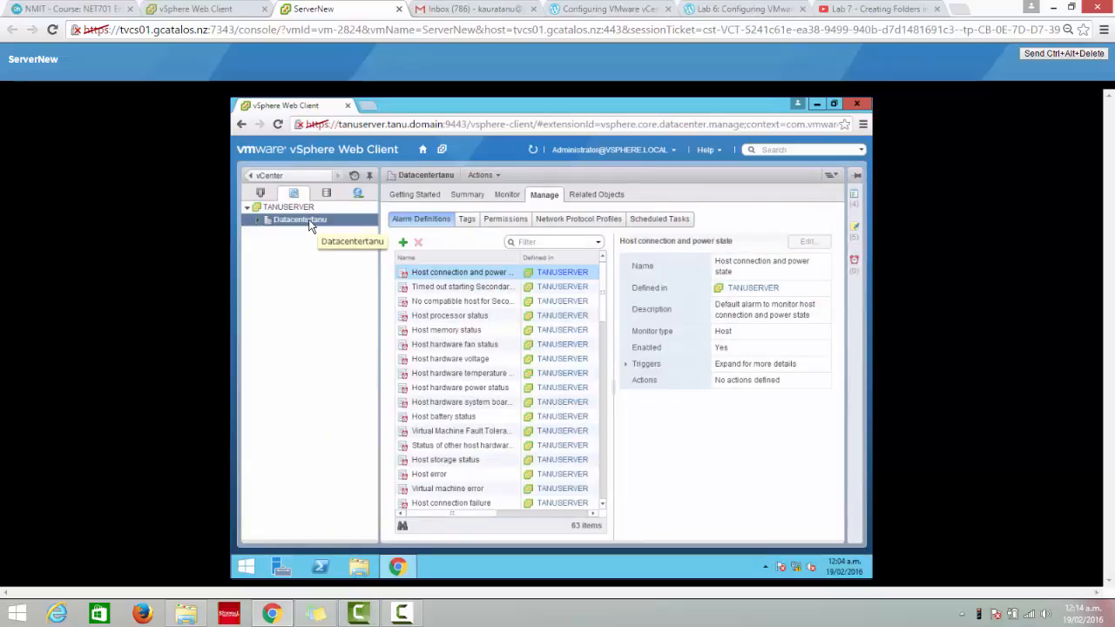
pyautogui.rightClick(311, 225)
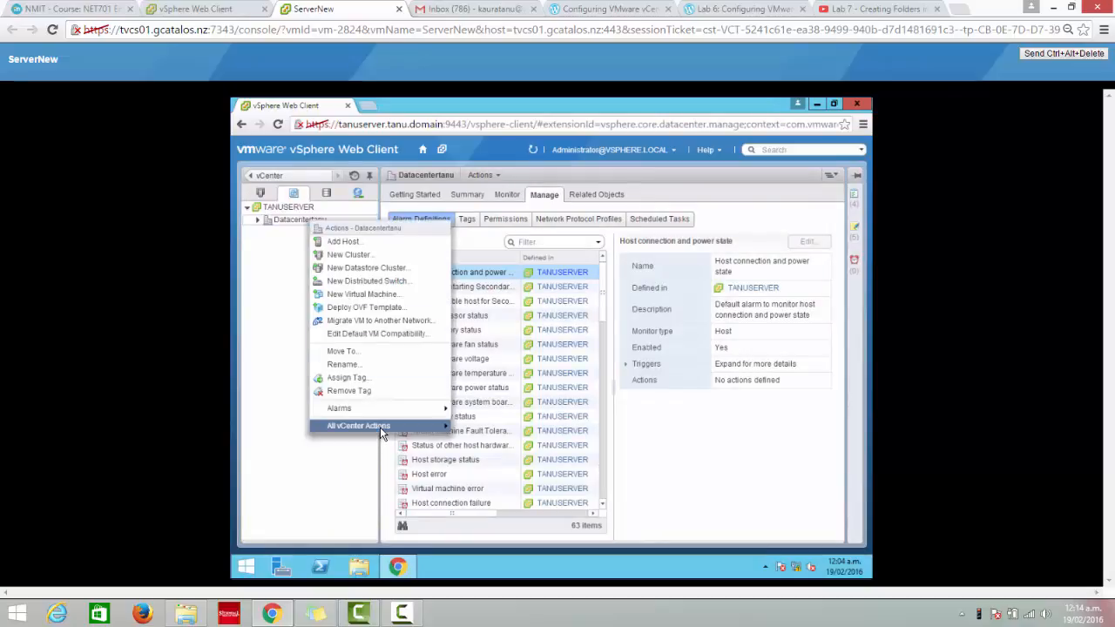
pyautogui.moveTo(380, 427)
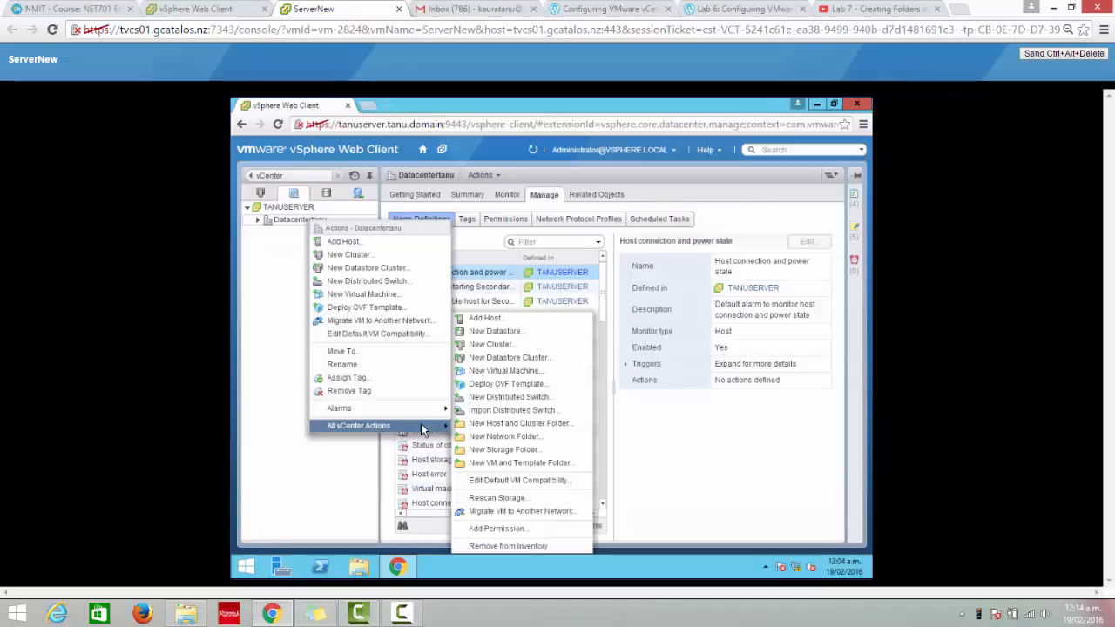
pyautogui.click(509, 463)
pyautogui.write('LabVMS a')
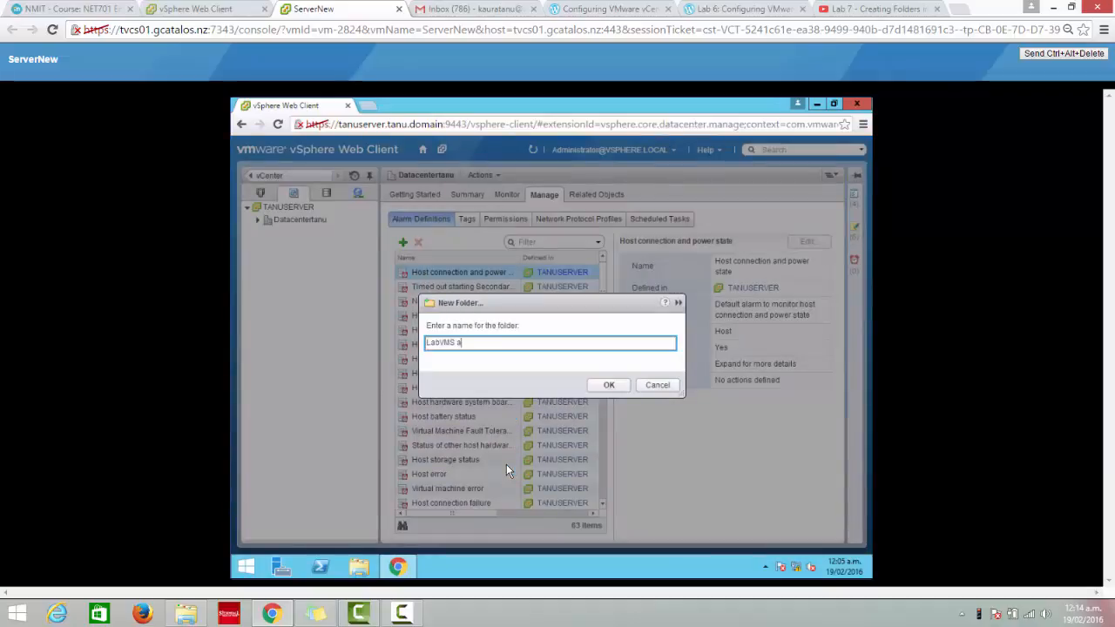
pyautogui.press('BackSpace')
pyautogui.write('All')
pyautogui.click(607, 387)
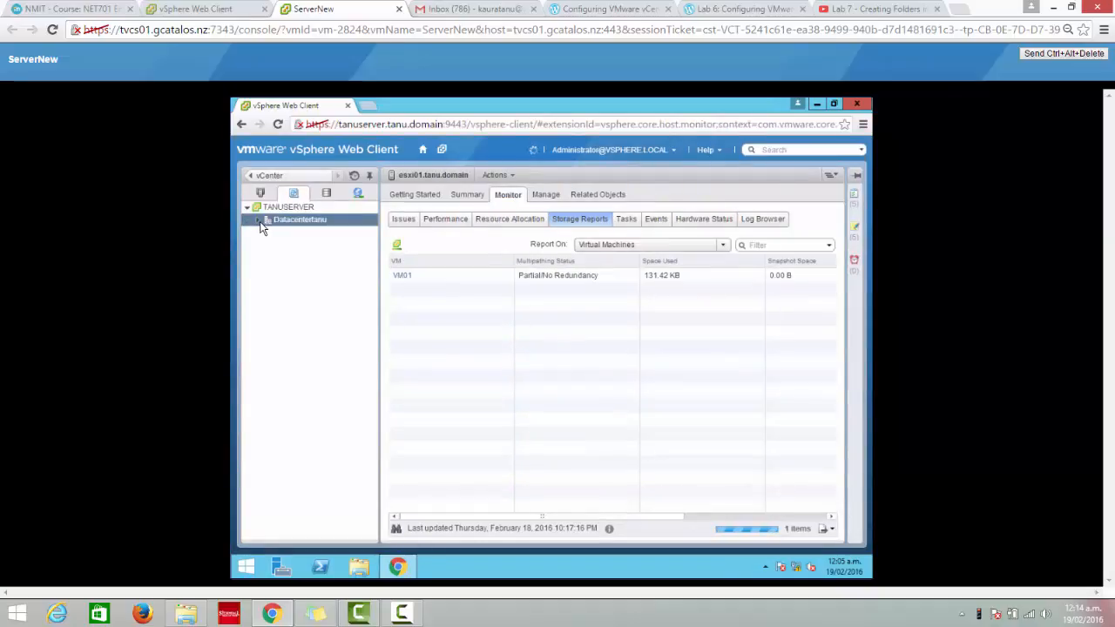
pyautogui.click(258, 220)
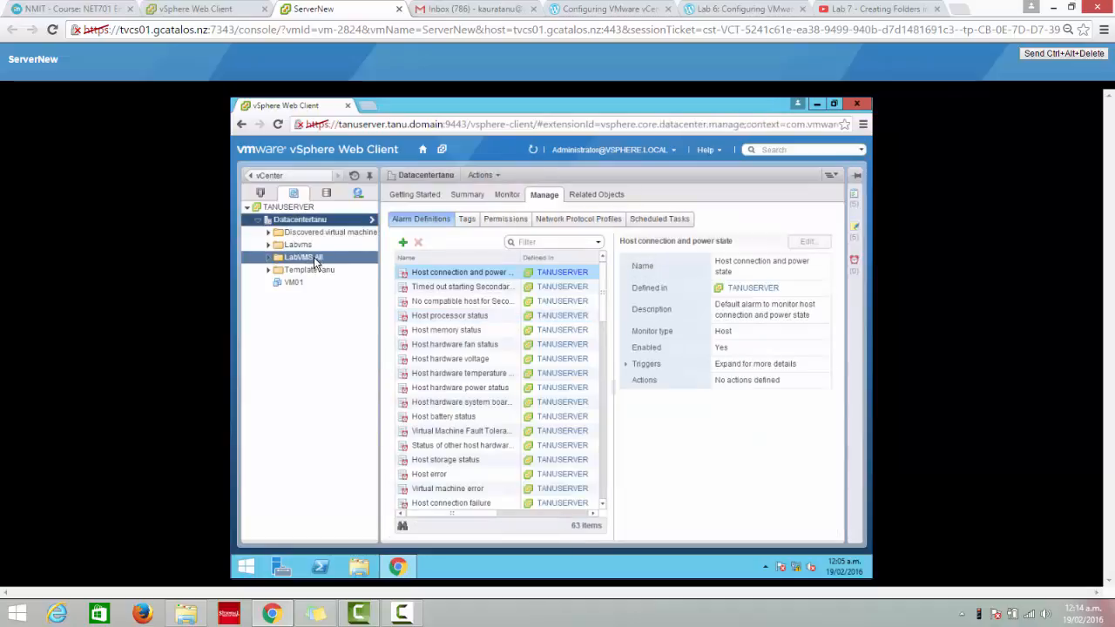
pyautogui.click(269, 245)
# Create another VM and template folder named Template Tanu test under Datacentertanu.
pyautogui.rightClick(305, 220)
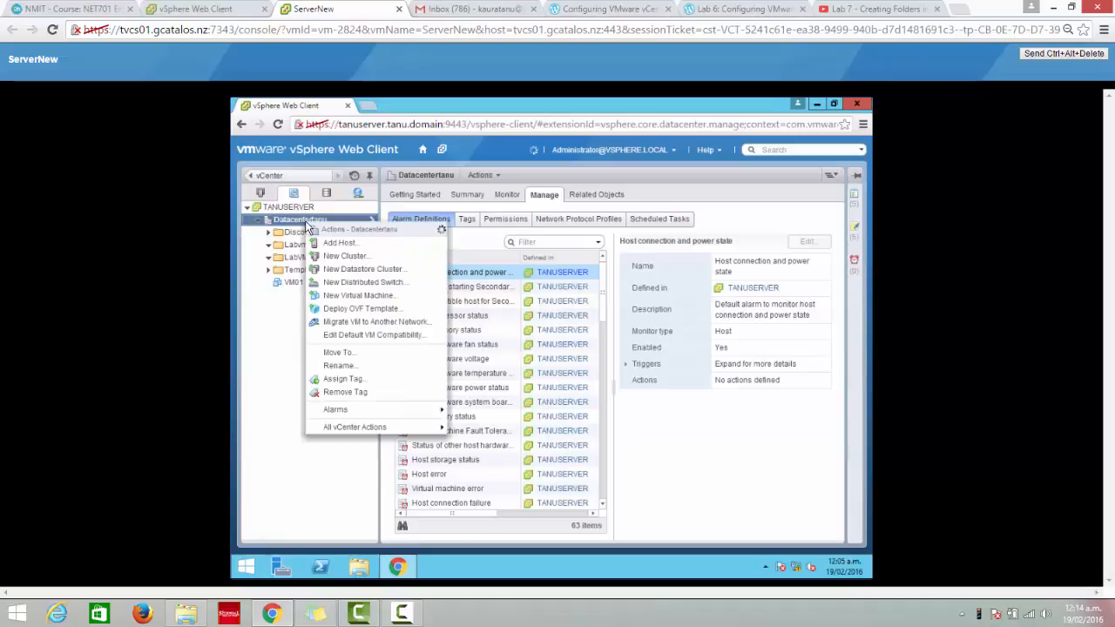
pyautogui.click(488, 463)
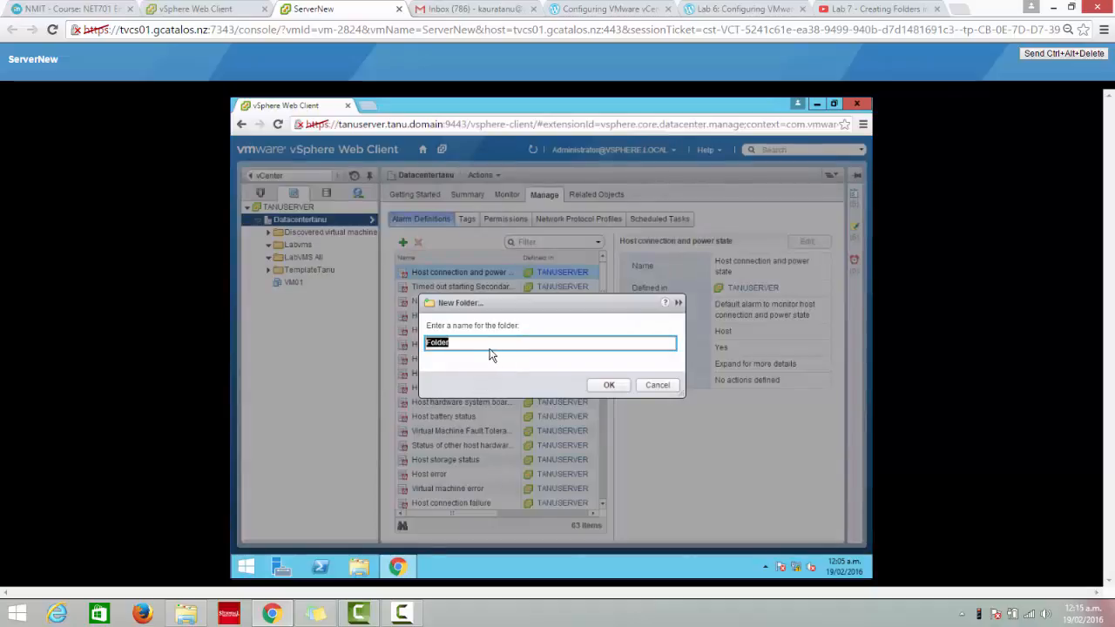
pyautogui.write('Template YTanu test')
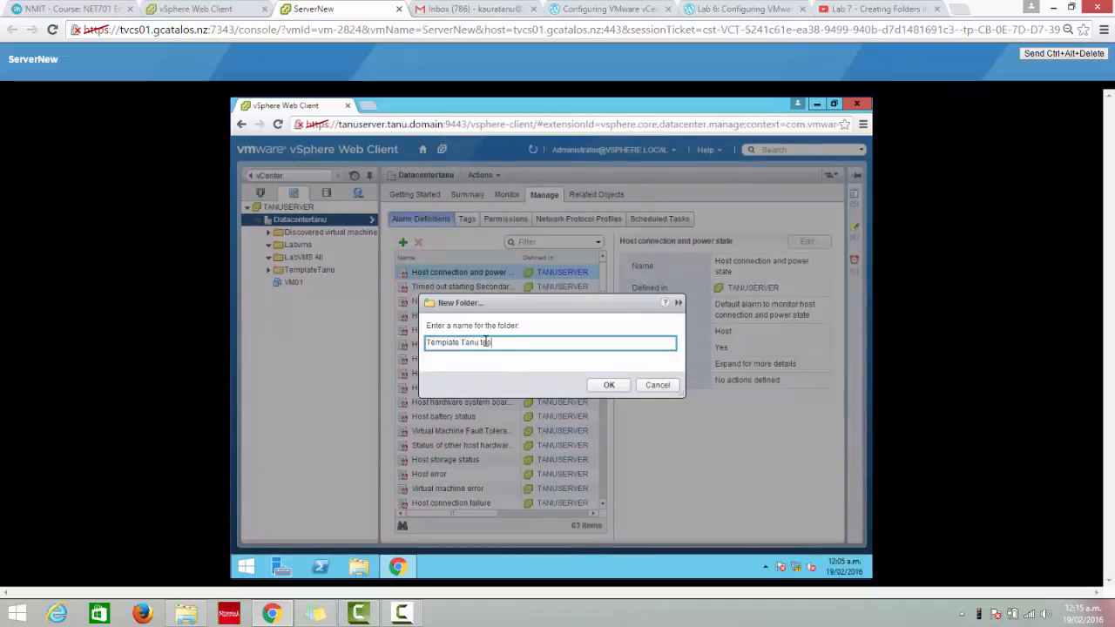
pyautogui.click(621, 386)
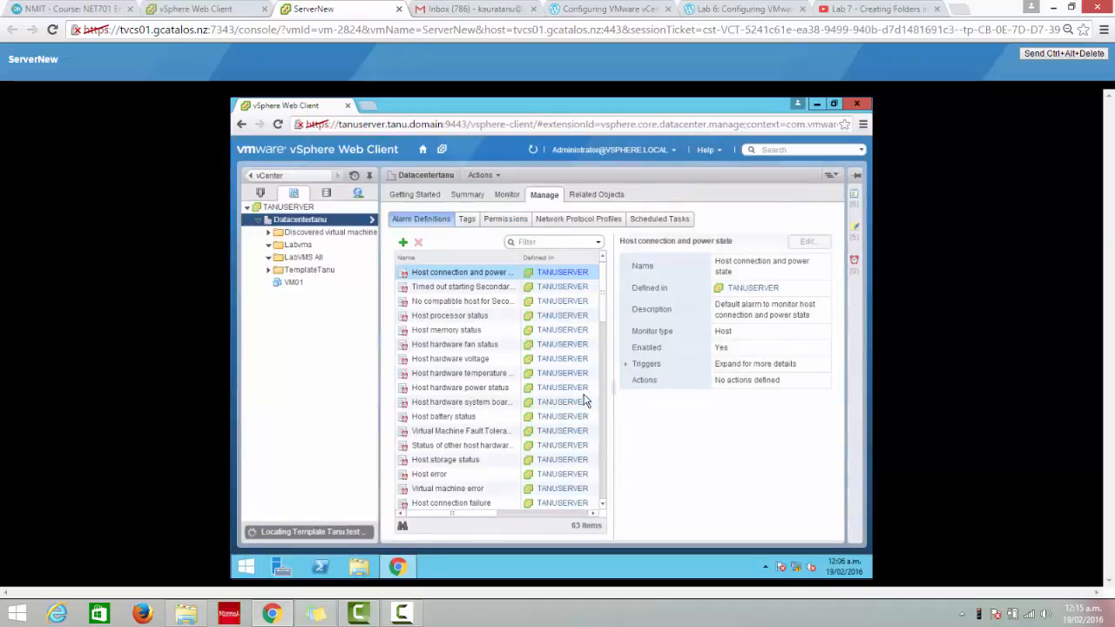
# Move the virtual machine VM01 into the Labvms folder and expand that folder.
pyautogui.click(296, 293)
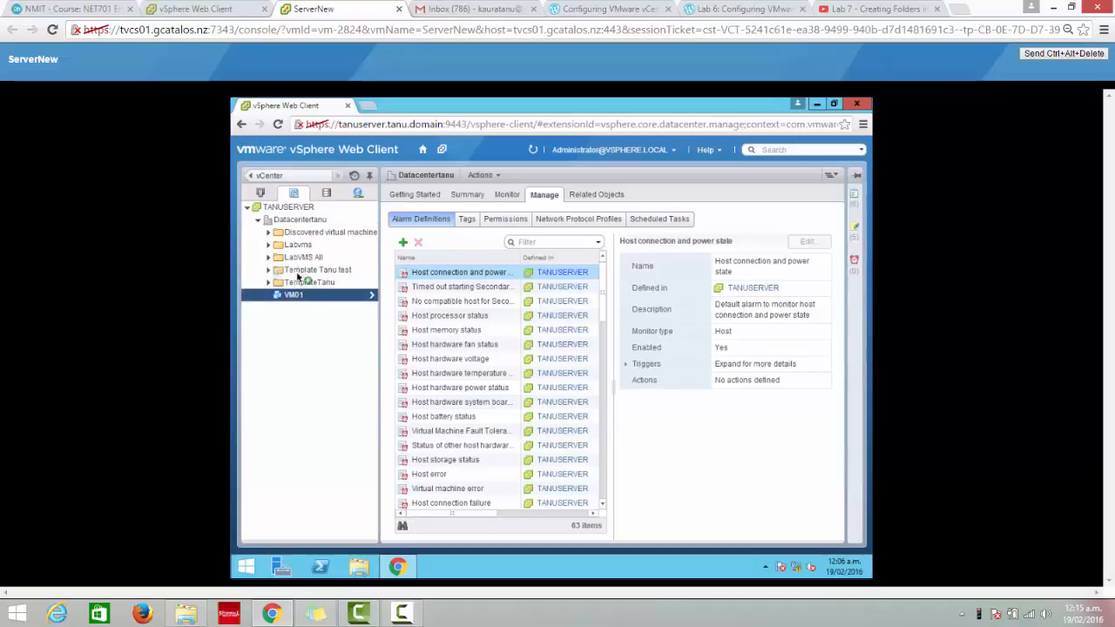
pyautogui.moveTo(297, 276); pyautogui.dragTo(298, 244)
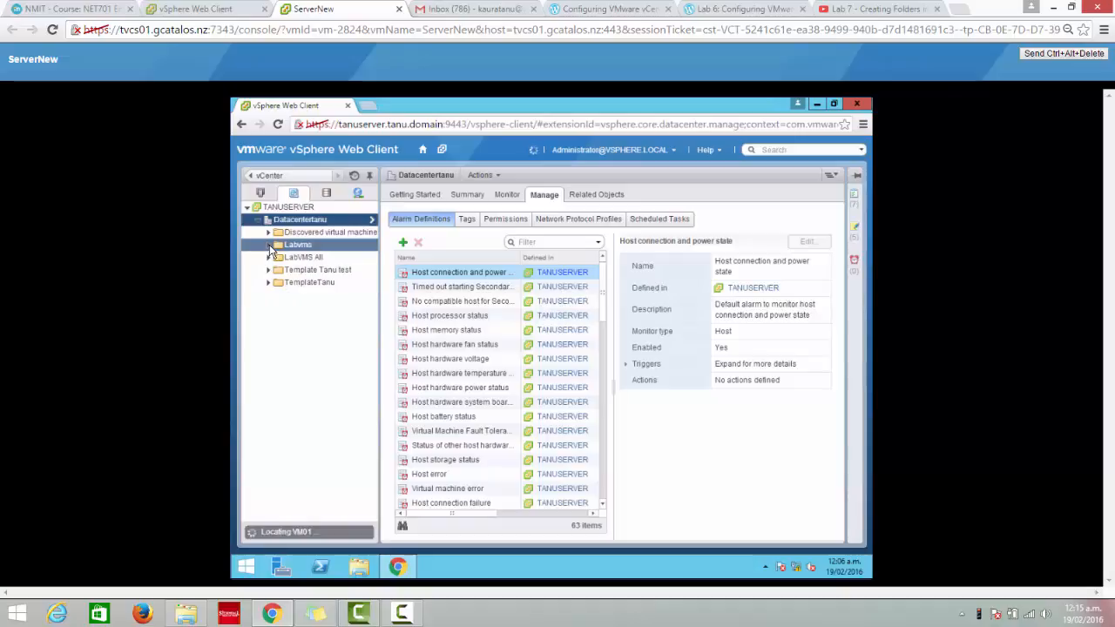
pyautogui.click(268, 246)
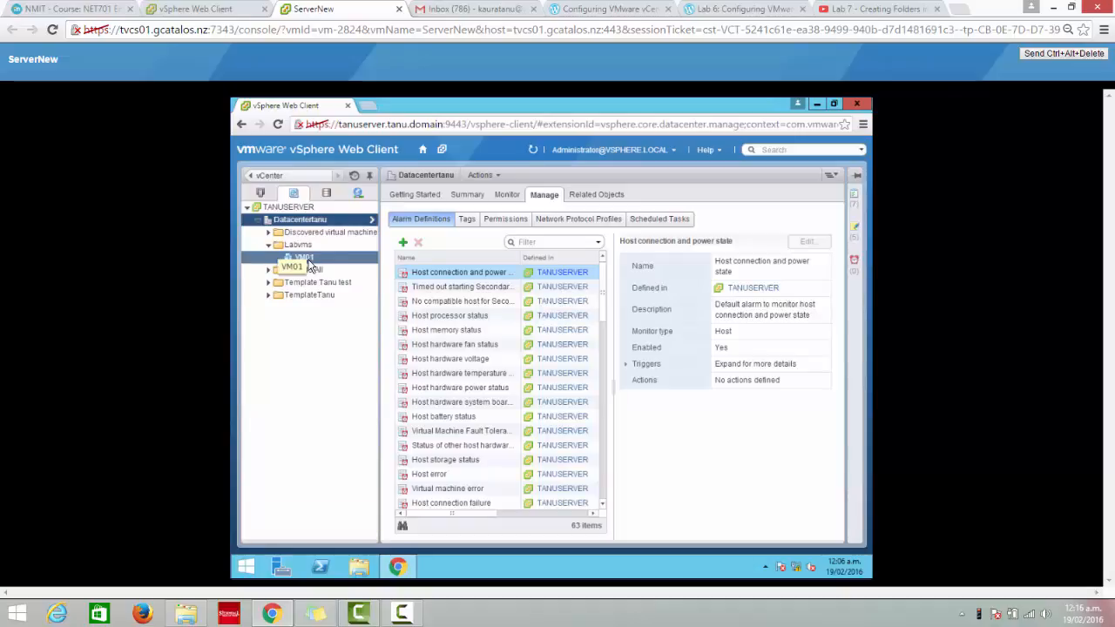